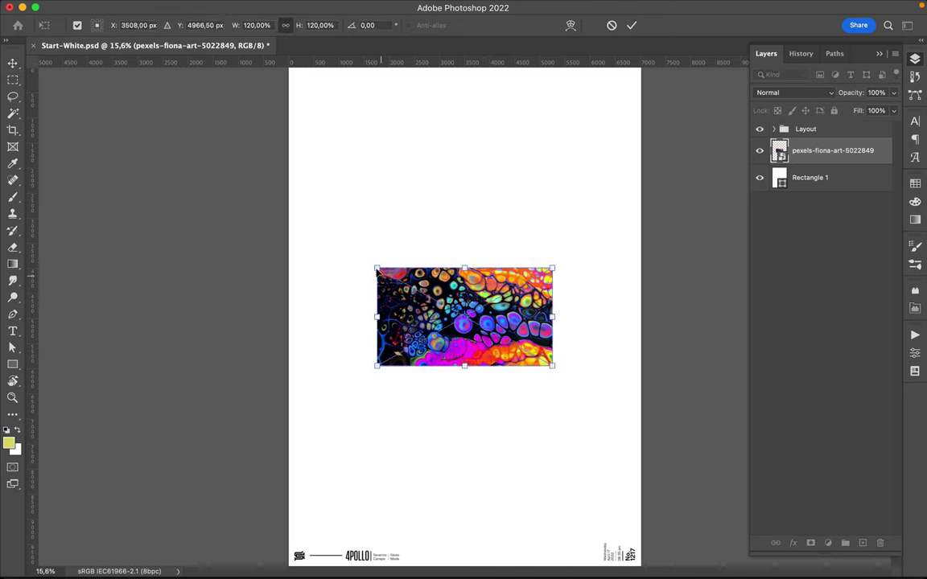
# Step: Rotate the fluid-art image a quarter turn to portrait and shift it left
pyautogui.press('Return')
pyautogui.moveTo(483, 269); pyautogui.dragTo(414, 288)
pyautogui.scroll(-1, 415, 288)
pyautogui.scroll(-1, 414, 288)
pyautogui.press('i')
pyautogui.click(414, 263)
pyautogui.press('v')
pyautogui.click(774, 129)
pyautogui.click(800, 153)
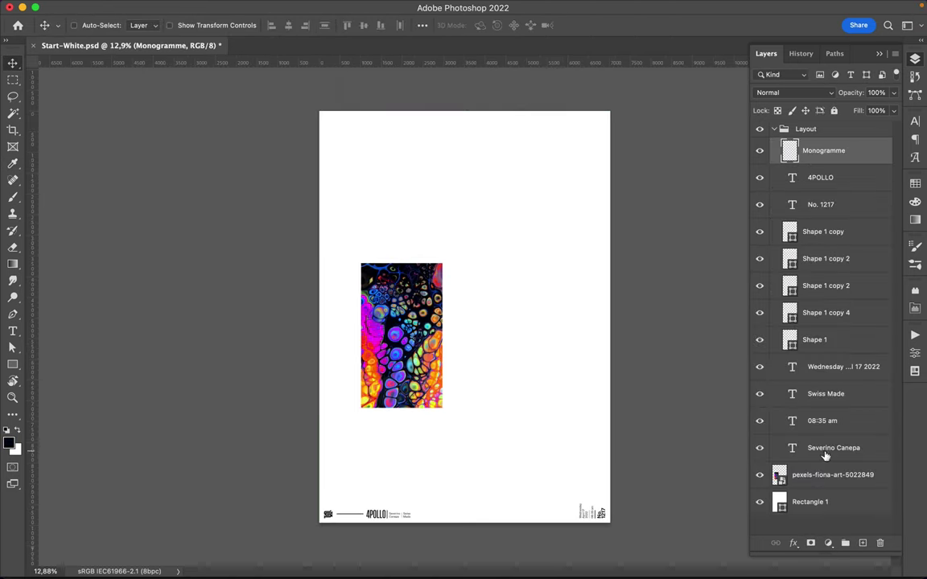
pyautogui.keyDown('shift'); pyautogui.click(829, 450); pyautogui.keyUp('shift')
pyautogui.press('a')
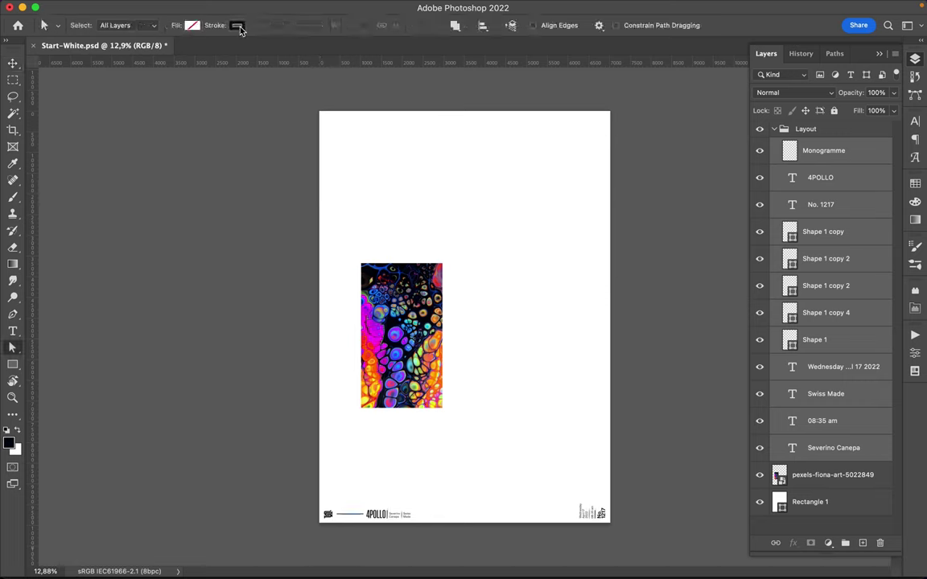
# Step: Sample magenta from the fluid art and apply it as the selected shapes' fill
pyautogui.click(915, 184)
pyautogui.press('i')
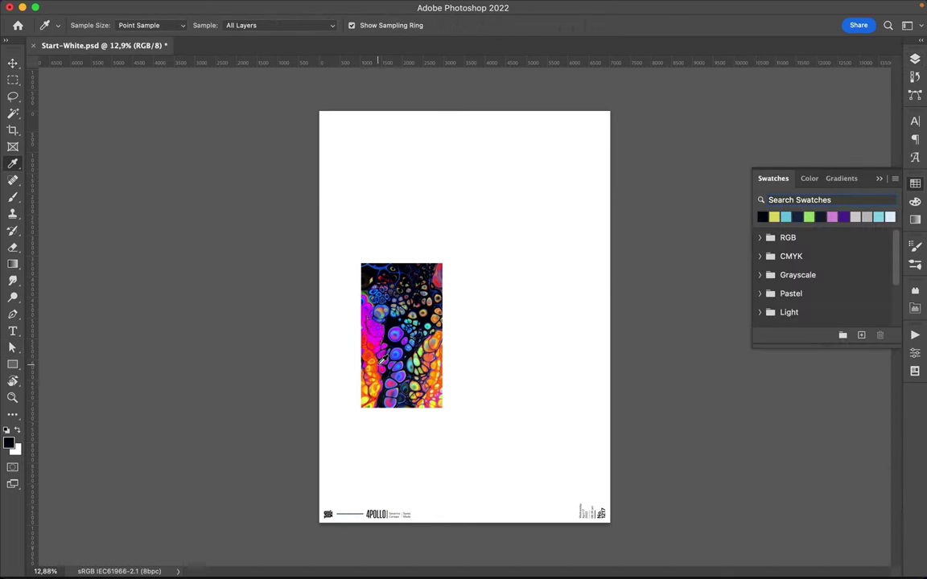
pyautogui.click(339, 303)
pyautogui.press('a')
pyautogui.click(764, 218)
# Step: Give the thin line beside the 4POLLO logo a magenta stroke and no fill
pyautogui.click(351, 514)
pyautogui.click(238, 25)
pyautogui.click(155, 94)
pyautogui.click(192, 24)
pyautogui.click(116, 48)
# Step: Apply the magenta stroke to all the divider shape layers
pyautogui.click(915, 58)
pyautogui.keyDown('shift'); pyautogui.click(820, 341); pyautogui.keyUp('shift')
pyautogui.click(237, 25)
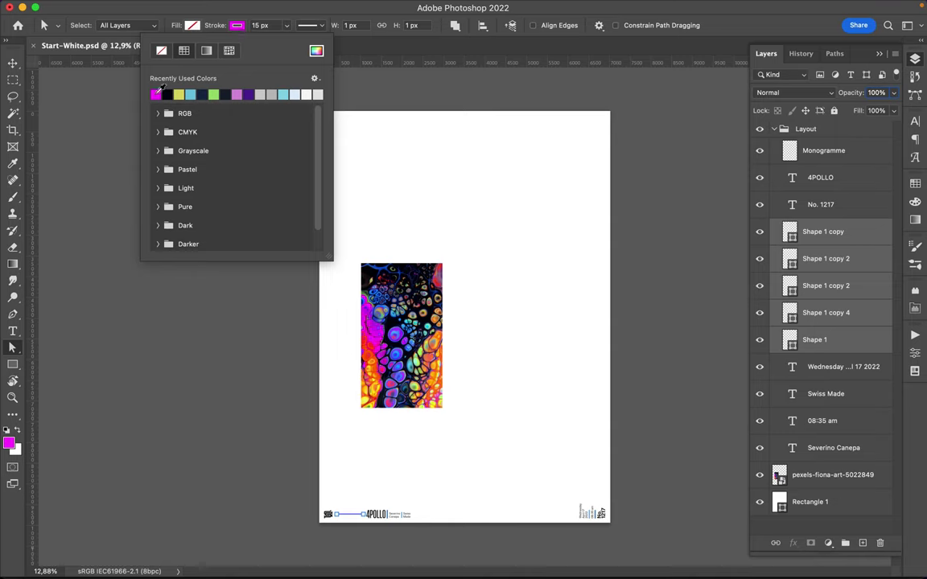
pyautogui.click(820, 178)
# Step: Fill the date and other text layers with orange sampled from the fluid art
pyautogui.keyDown('shift'); pyautogui.click(820, 205); pyautogui.keyUp('shift')
pyautogui.keyDown('super'); pyautogui.click(842, 367); pyautogui.keyUp('super')
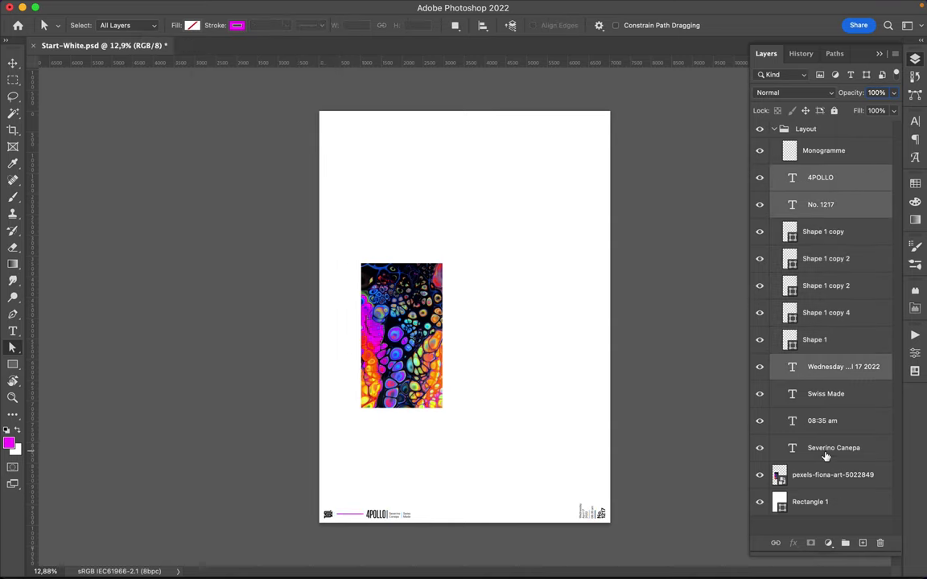
pyautogui.keyDown('shift'); pyautogui.click(833, 448); pyautogui.keyUp('shift')
pyautogui.click(915, 186)
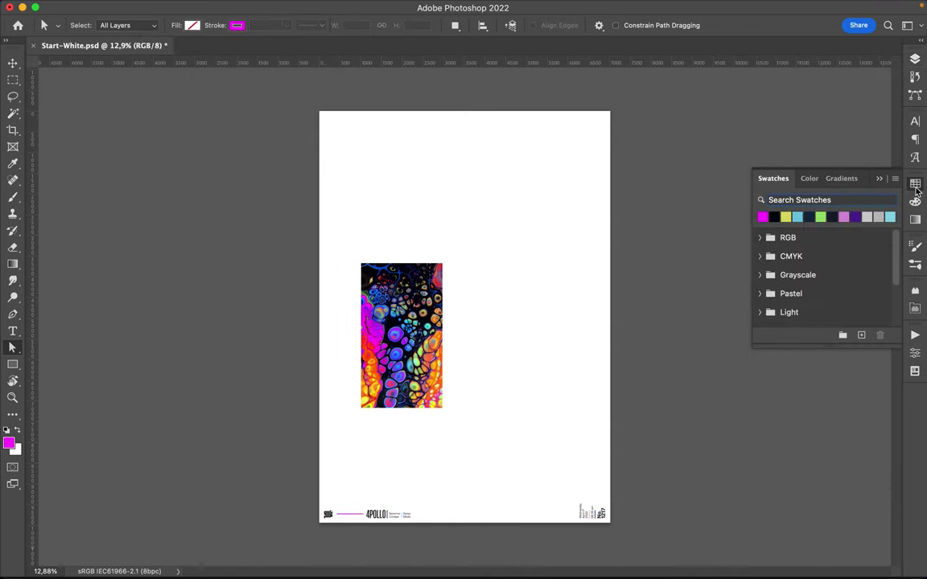
pyautogui.press('i')
pyautogui.click(435, 334)
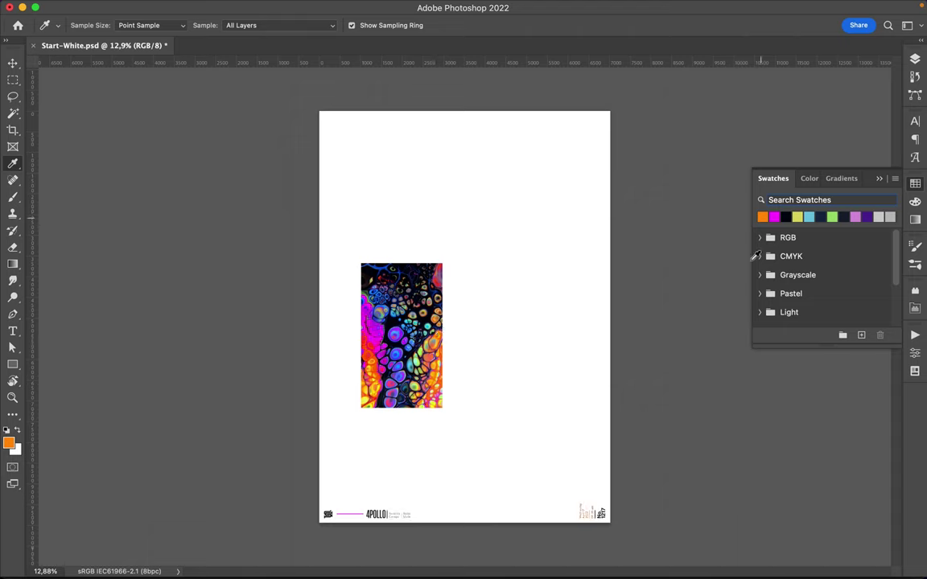
pyautogui.press('v')
pyautogui.hotkey('alt', 'BackSpace')
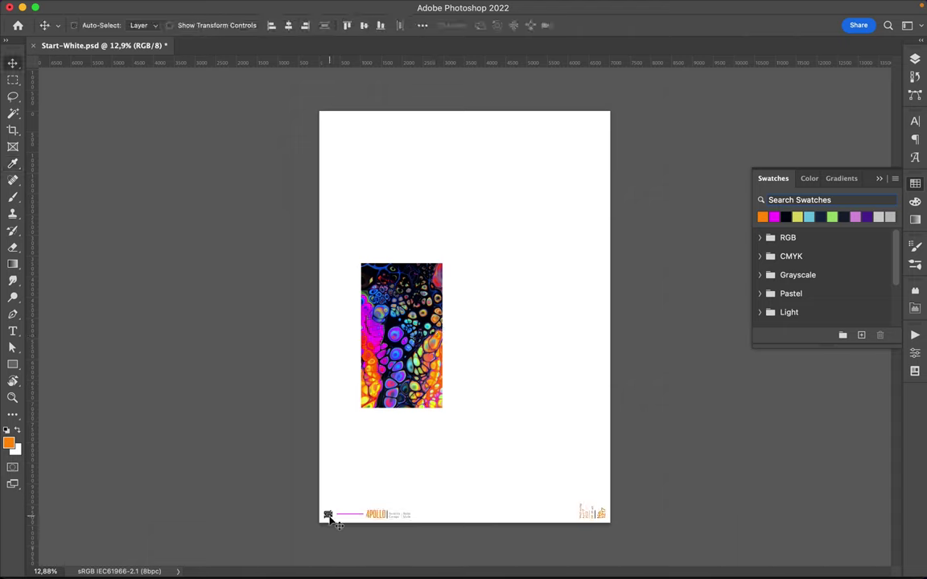
# Step: Set the bottom divider lines to a magenta stroke with no fill
pyautogui.press('a')
pyautogui.click(378, 518)
pyautogui.click(191, 25)
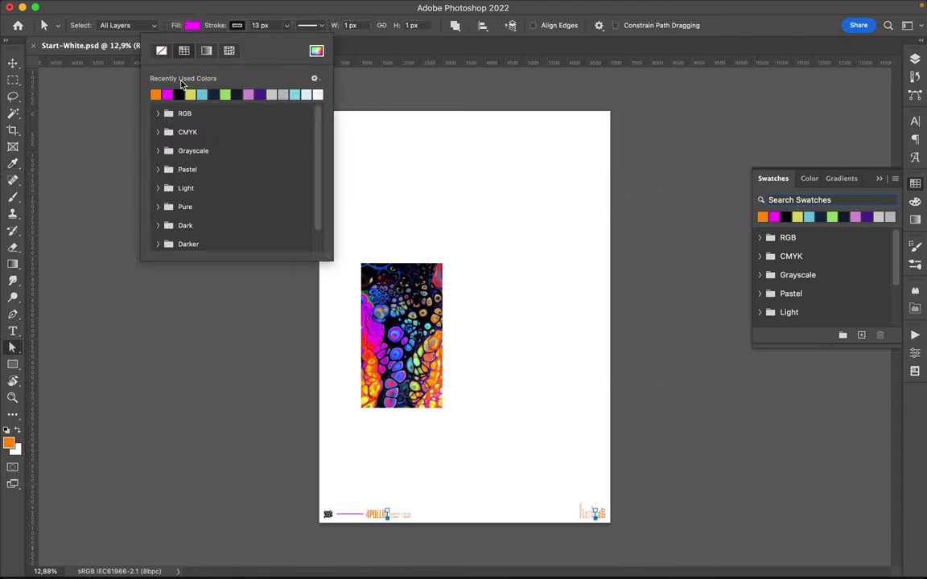
pyautogui.click(166, 94)
pyautogui.click(193, 26)
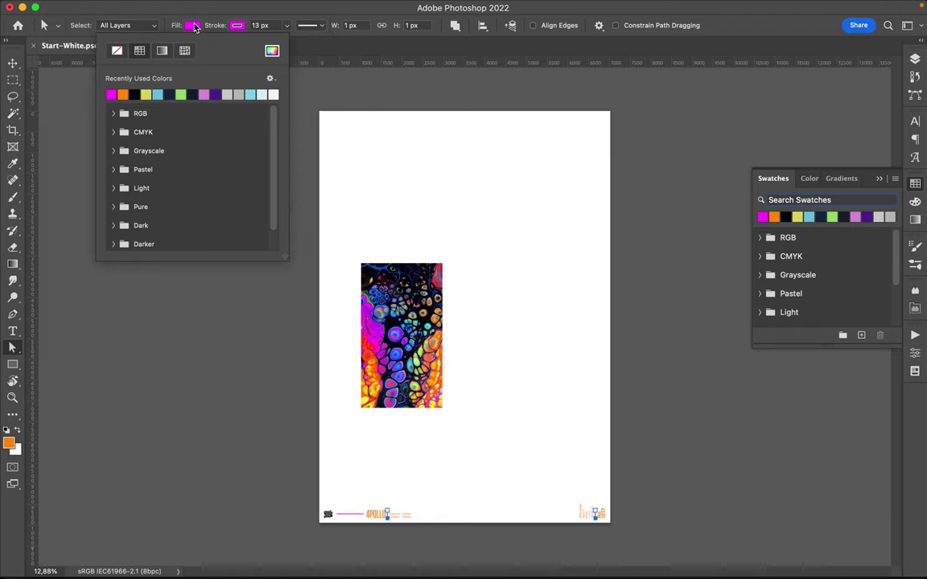
pyautogui.click(117, 52)
pyautogui.click(379, 488)
pyautogui.press('v')
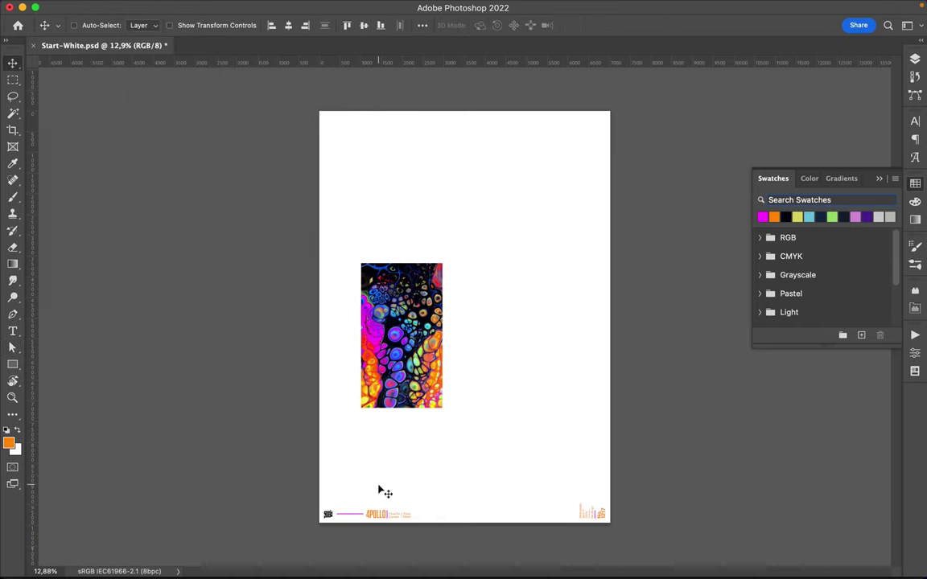
# Step: Give the separator line before Swiss Made a magenta stroke and no fill
pyautogui.scroll(5, 566, 526)
pyautogui.press('a')
pyautogui.click(233, 539)
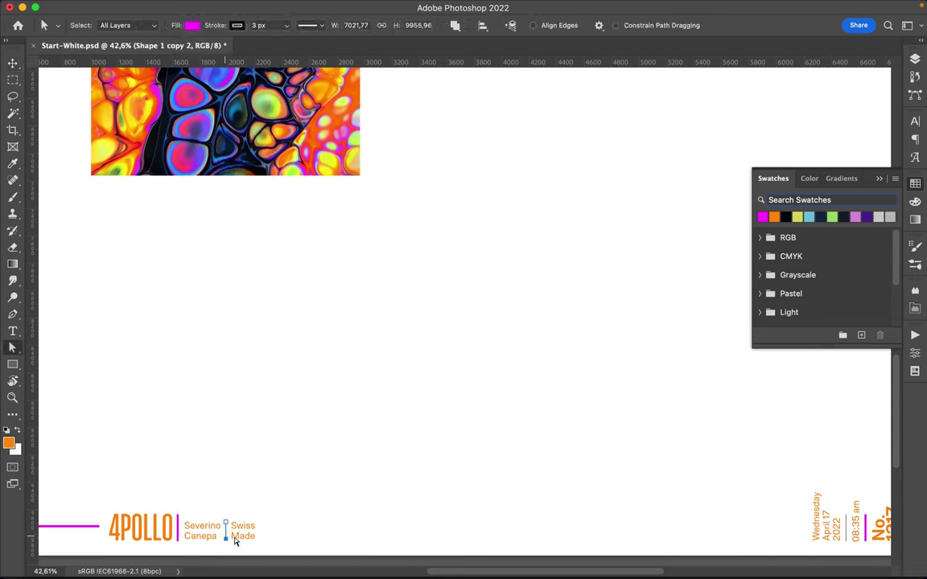
pyautogui.hscroll(3, 483, 523)
pyautogui.click(191, 25)
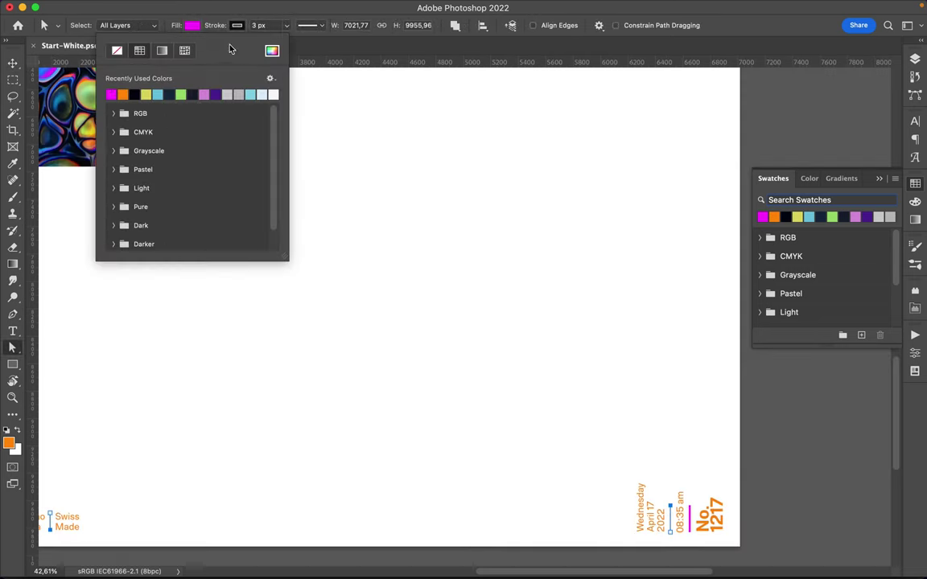
pyautogui.click(237, 25)
pyautogui.click(157, 94)
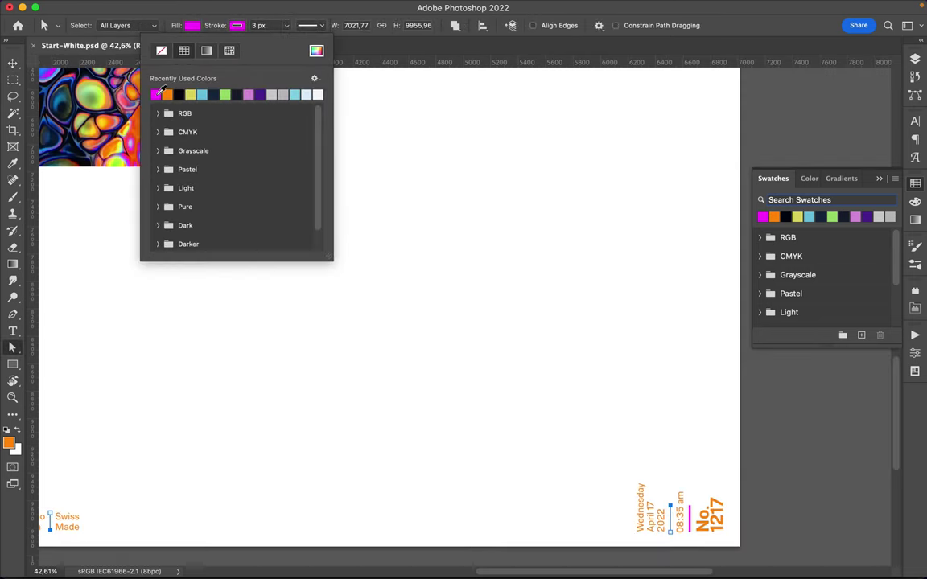
pyautogui.click(192, 25)
pyautogui.click(117, 51)
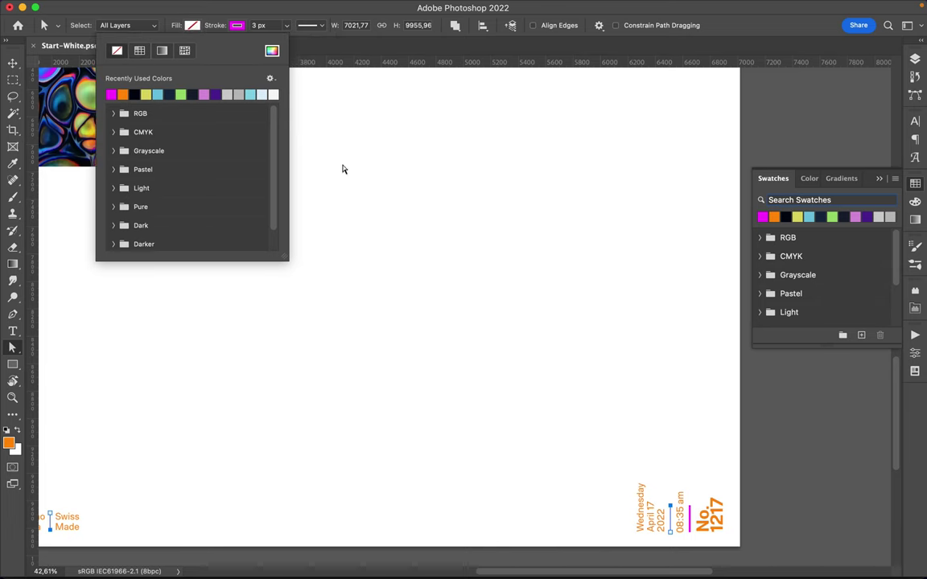
pyautogui.press('v')
pyautogui.scroll(-5, 342, 170)
pyautogui.click(914, 58)
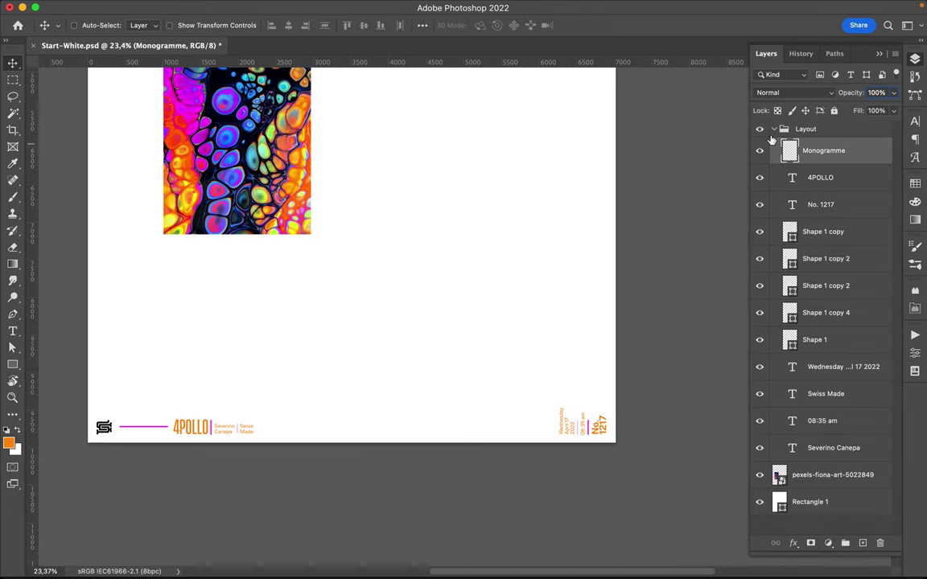
# Step: Draw an orange rectangle over the corner monogram and clip it to the Monogramme layer
pyautogui.press('u')
pyautogui.click(143, 26)
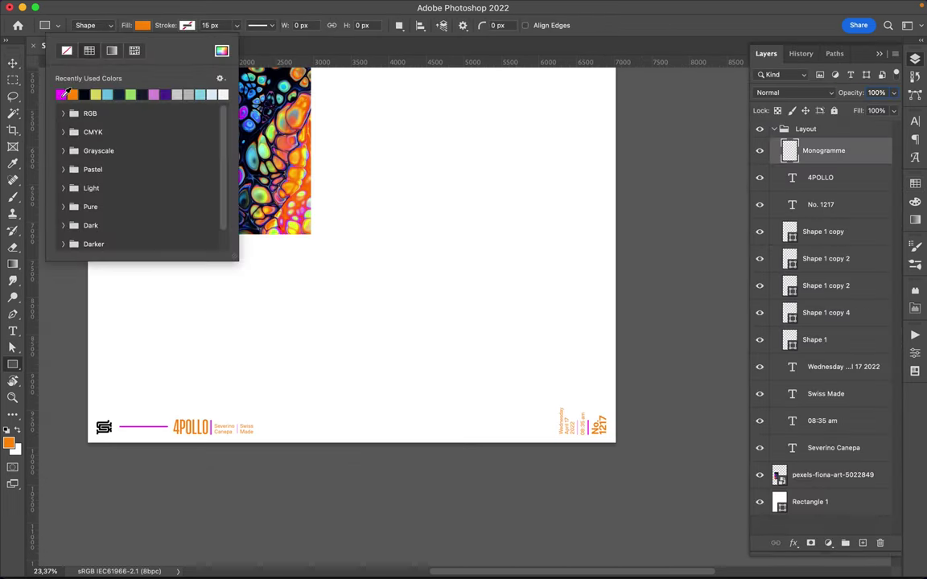
pyautogui.moveTo(90, 416); pyautogui.dragTo(117, 440)
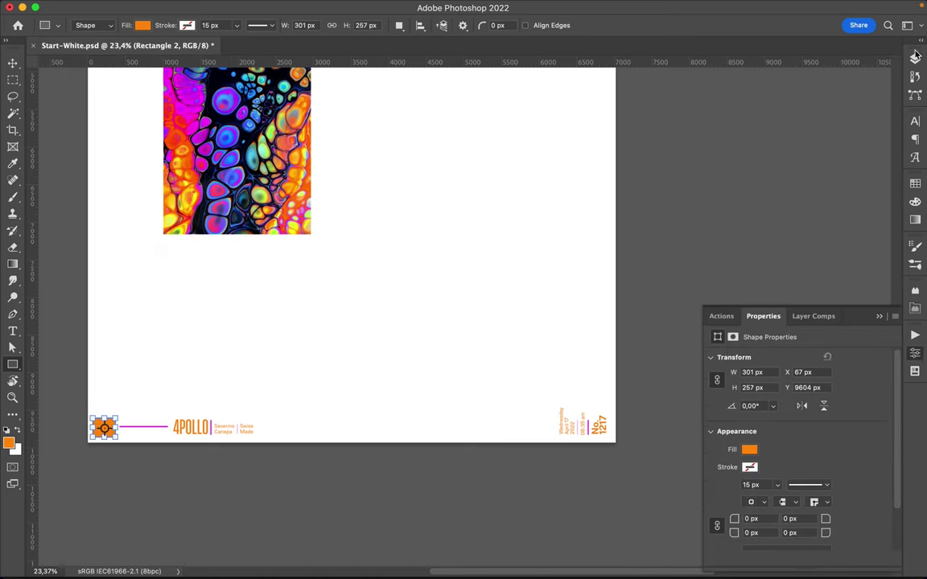
pyautogui.click(916, 56)
pyautogui.moveTo(837, 182); pyautogui.dragTo(831, 155)
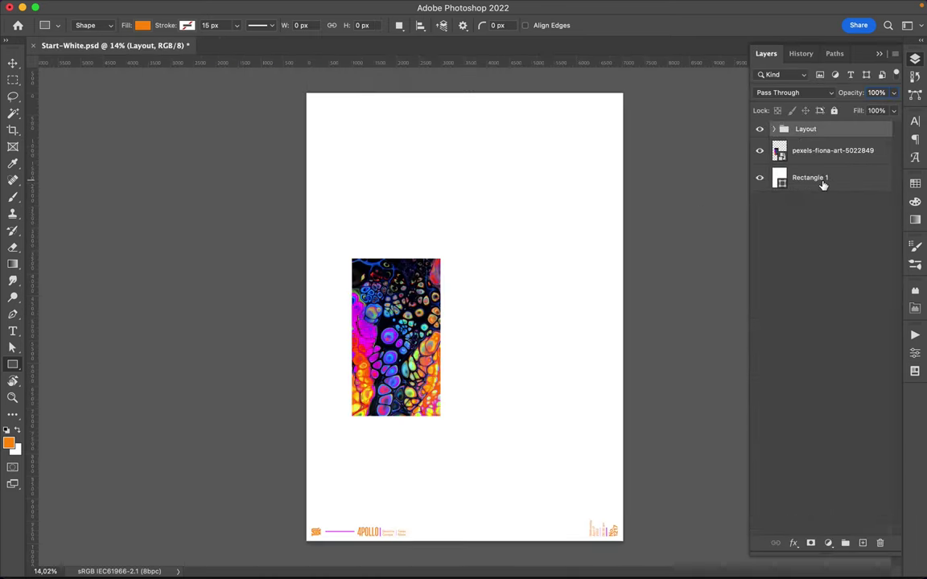
# Step: Fill the background rectangle with dark navy
pyautogui.click(813, 179)
pyautogui.press('a')
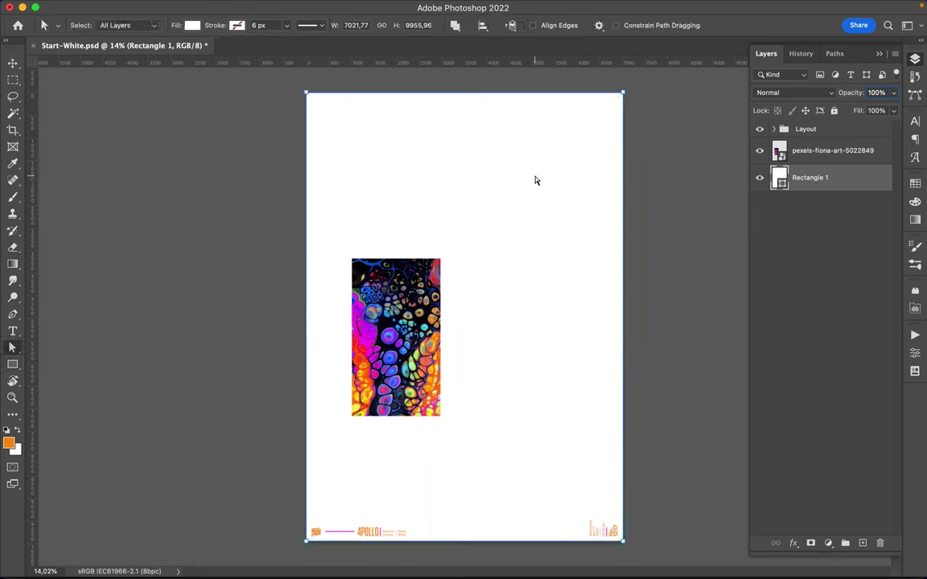
pyautogui.click(192, 24)
pyautogui.click(108, 93)
pyautogui.press('v')
# Step: Centre the fluid-art image horizontally on the canvas, lower it slightly, and duplicate its layer
pyautogui.moveTo(396, 336)
pyautogui.mouseDown()
pyautogui.moveTo(441, 336)
pyautogui.moveTo(464, 377)
pyautogui.mouseUp()
pyautogui.click(422, 25)
pyautogui.click(463, 144)
pyautogui.click(451, 153)
pyautogui.click(383, 61)
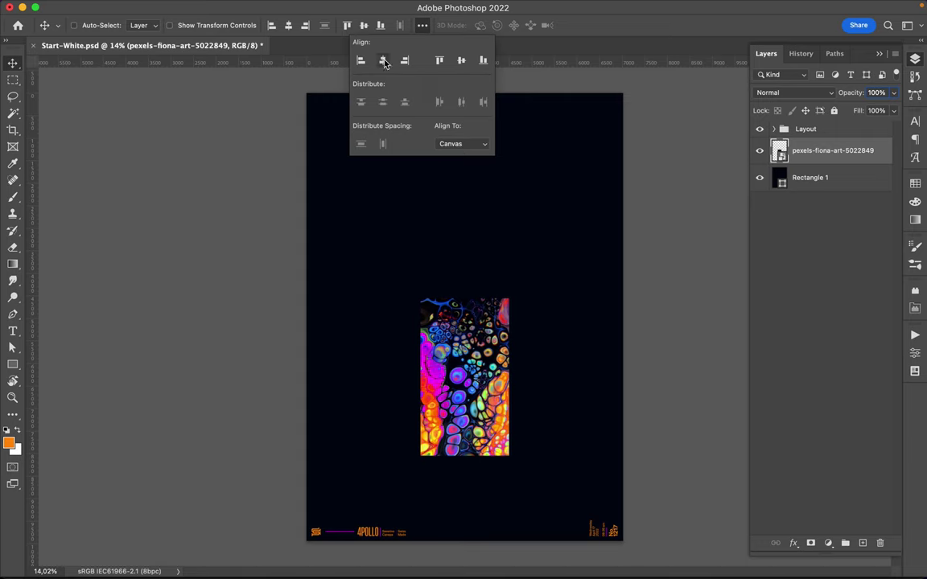
pyautogui.click(563, 251)
pyautogui.moveTo(497, 367); pyautogui.dragTo(487, 397)
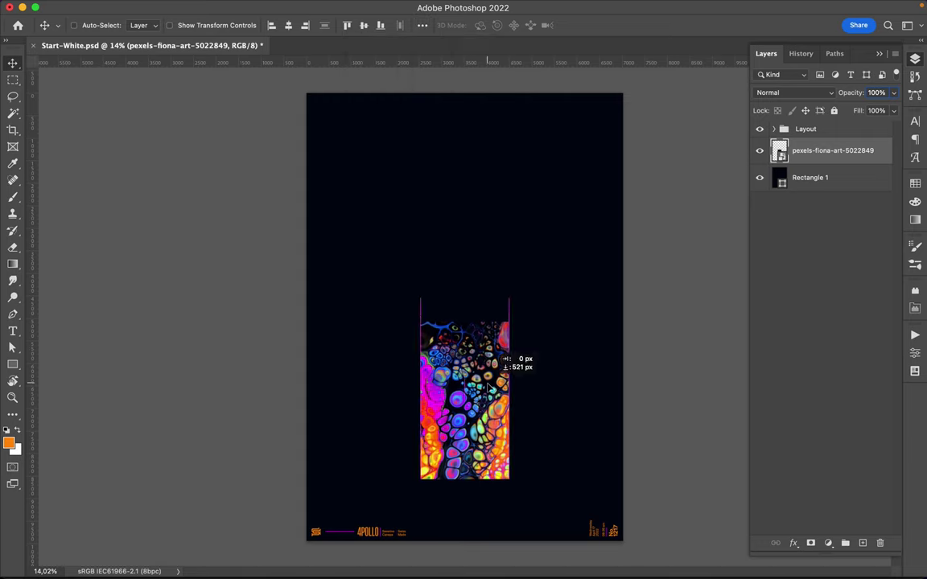
pyautogui.press('super+j')
pyautogui.click(304, 6)
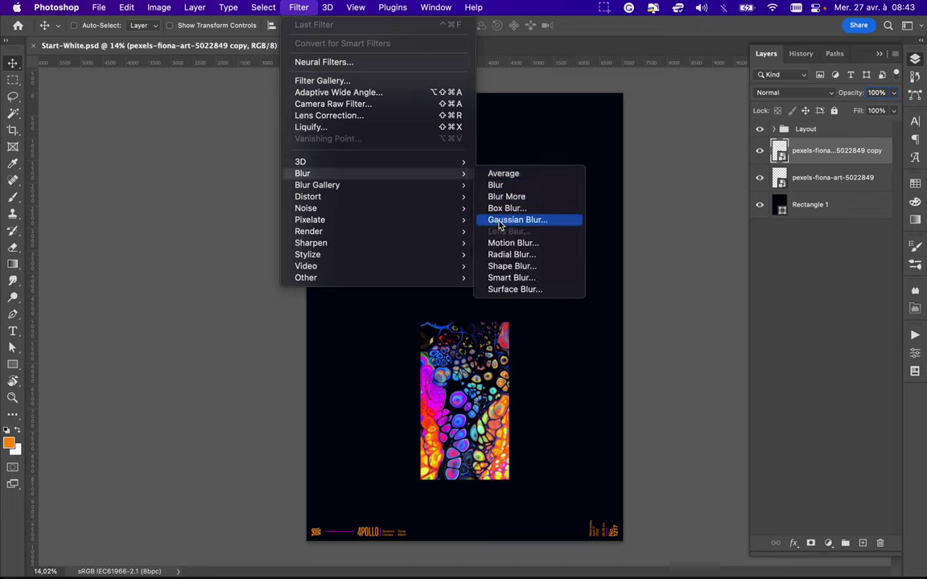
# Step: Gaussian-blur the copy layer and move the sharp image above it
pyautogui.moveTo(302, 174)
pyautogui.click(523, 219)
pyautogui.moveTo(719, 250); pyautogui.dragTo(730, 251)
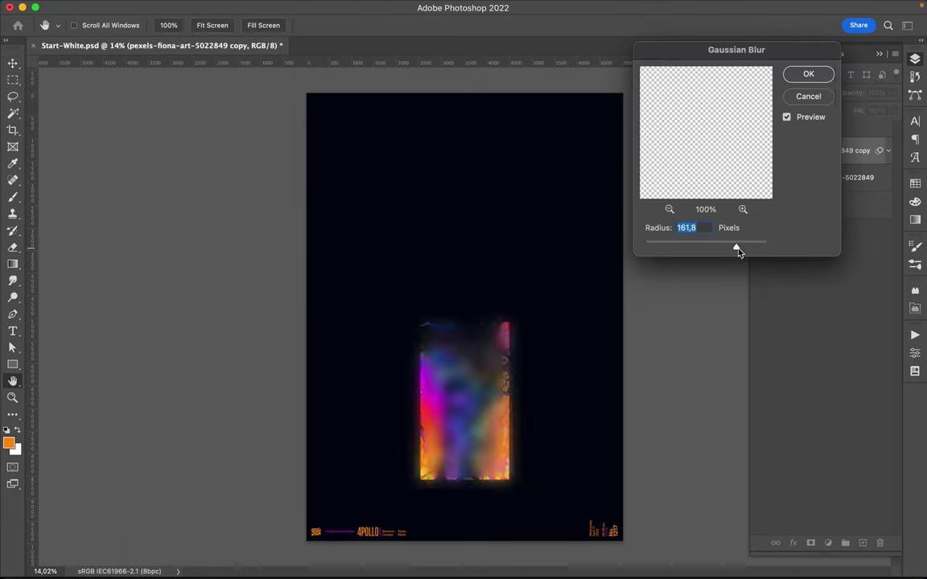
pyautogui.click(804, 76)
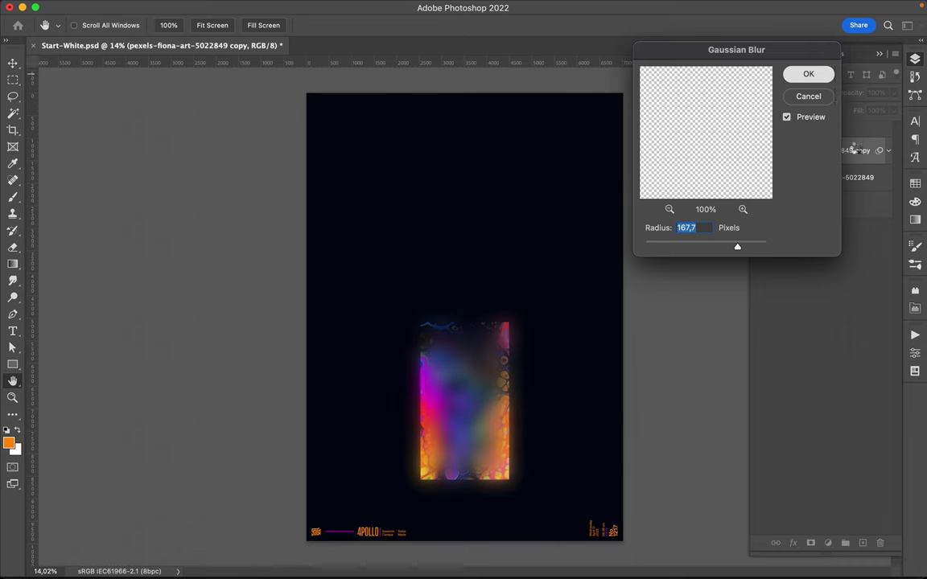
pyautogui.moveTo(780, 214); pyautogui.dragTo(780, 157)
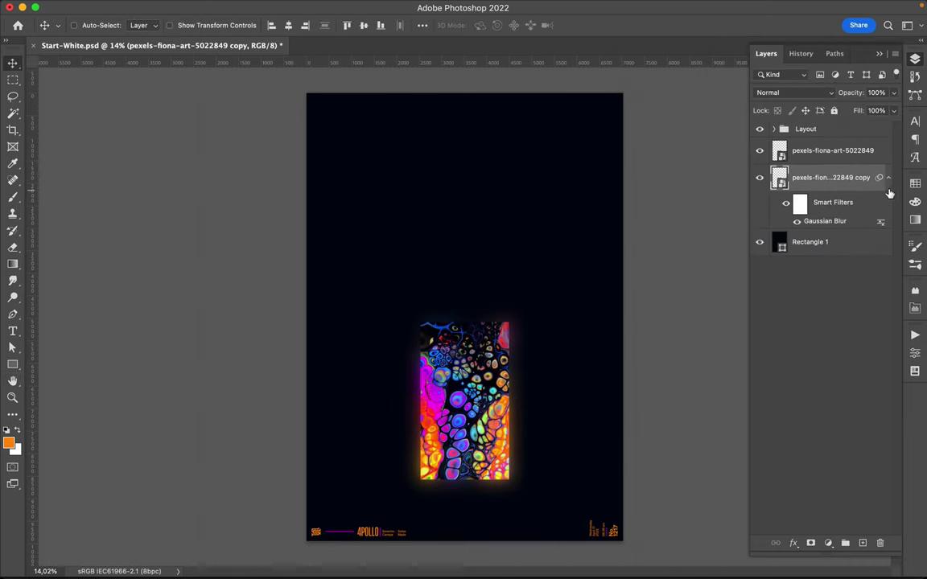
# Step: Rasterize the blurred copy layer and put it into Warp transform mode
pyautogui.rightClick(509, 431)
pyautogui.press('Escape')
pyautogui.hotkey('ctrl', 't')
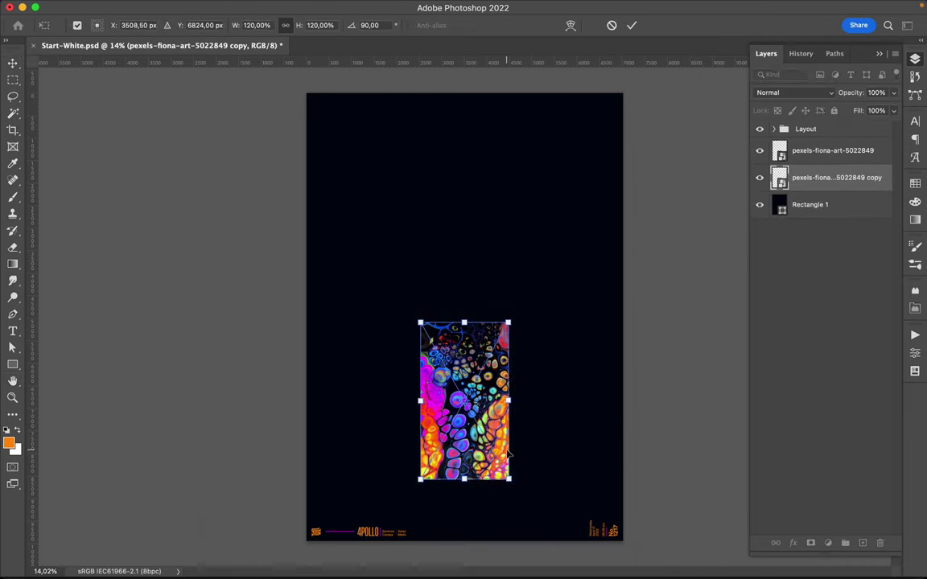
pyautogui.rightClick(763, 165)
pyautogui.click(716, 485)
pyautogui.hotkey('ctrl', 't')
pyautogui.rightClick(494, 354)
pyautogui.click(541, 354)
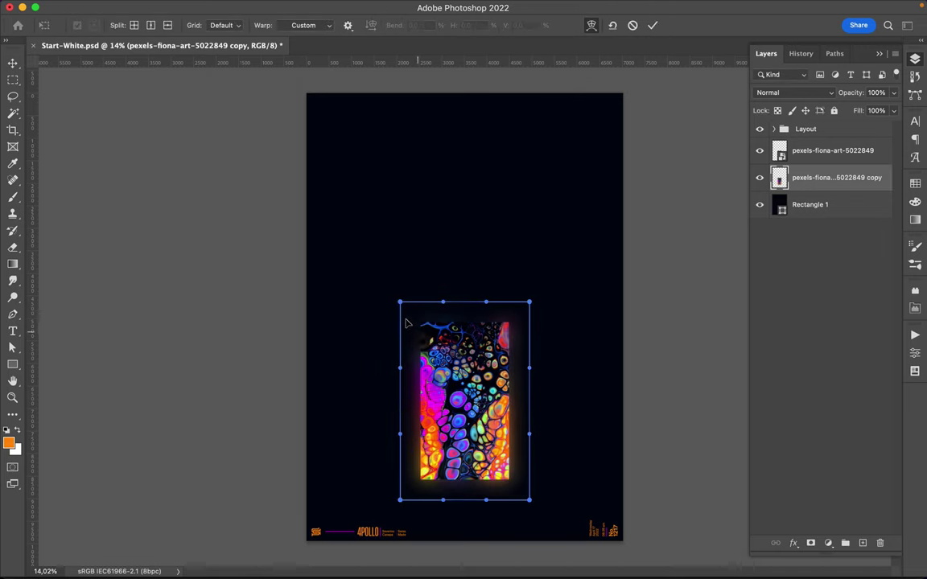
# Step: Warp the blur outward at the bottom and raise its top-right corner, then commit
pyautogui.moveTo(400, 500); pyautogui.dragTo(347, 505)
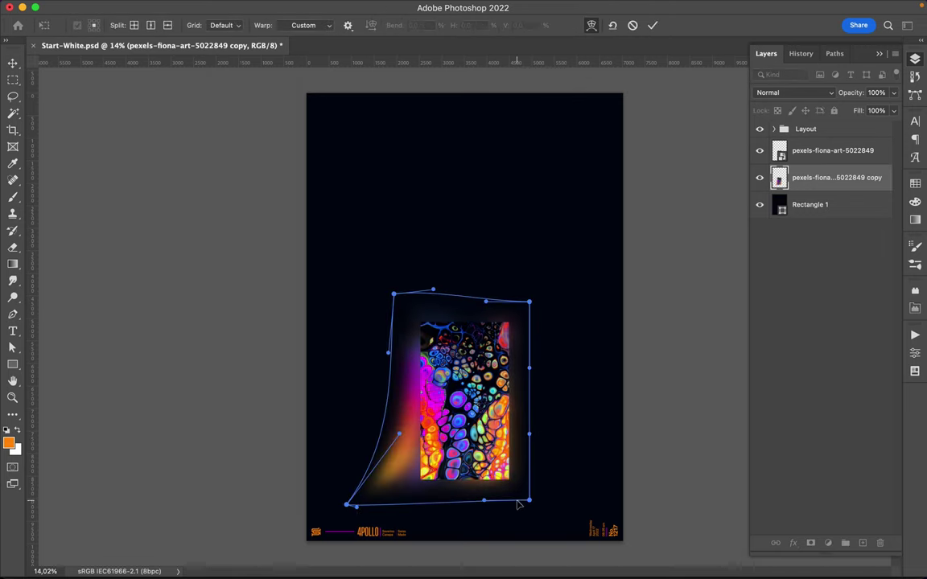
pyautogui.moveTo(484, 500); pyautogui.dragTo(483, 561)
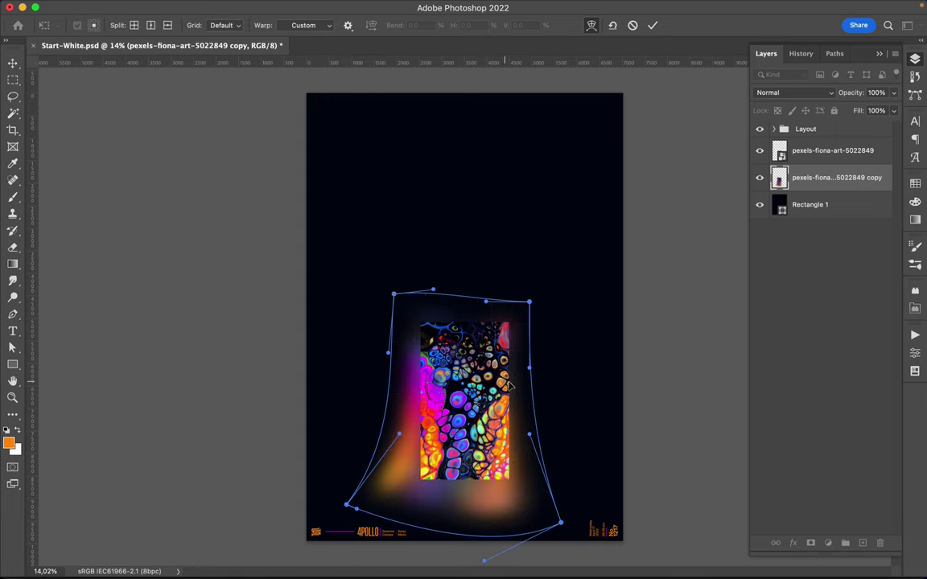
pyautogui.moveTo(529, 500); pyautogui.dragTo(560, 524)
pyautogui.moveTo(529, 302); pyautogui.dragTo(535, 268)
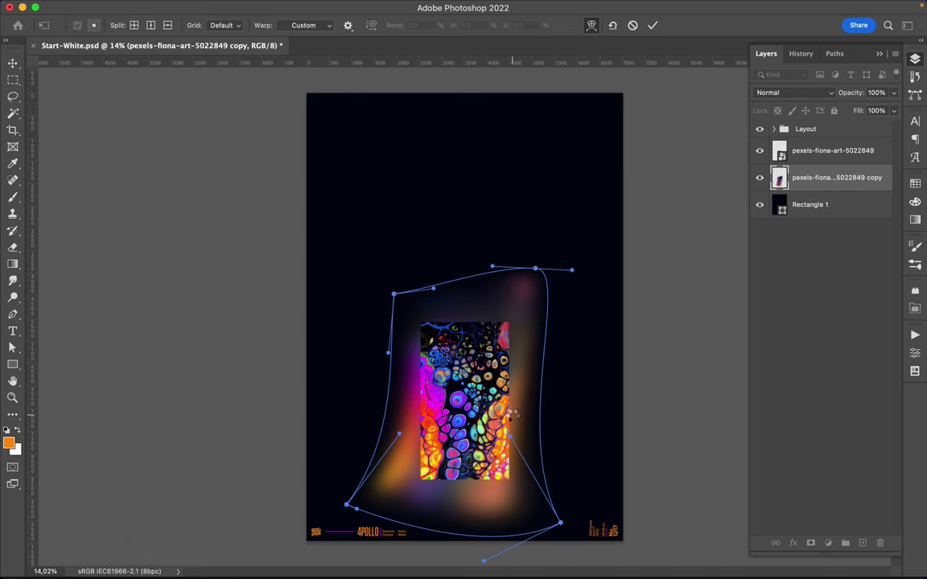
pyautogui.press('Return')
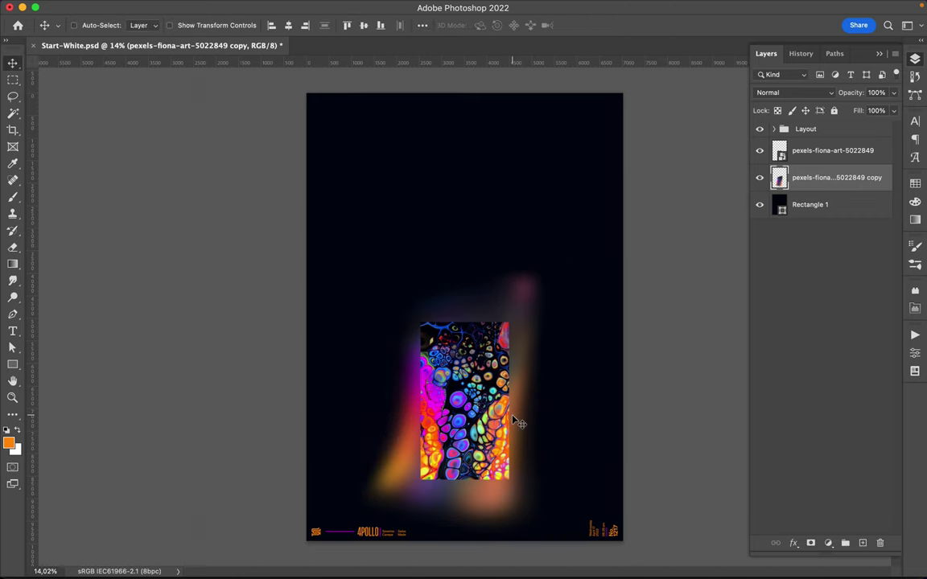
pyautogui.press('ctrl')
# Step: Delete the blurred glow copy and lasso a rounded outline around the fluid-art image
pyautogui.press('BackSpace')
pyautogui.hotkey('alt', ']')
pyautogui.press('l')
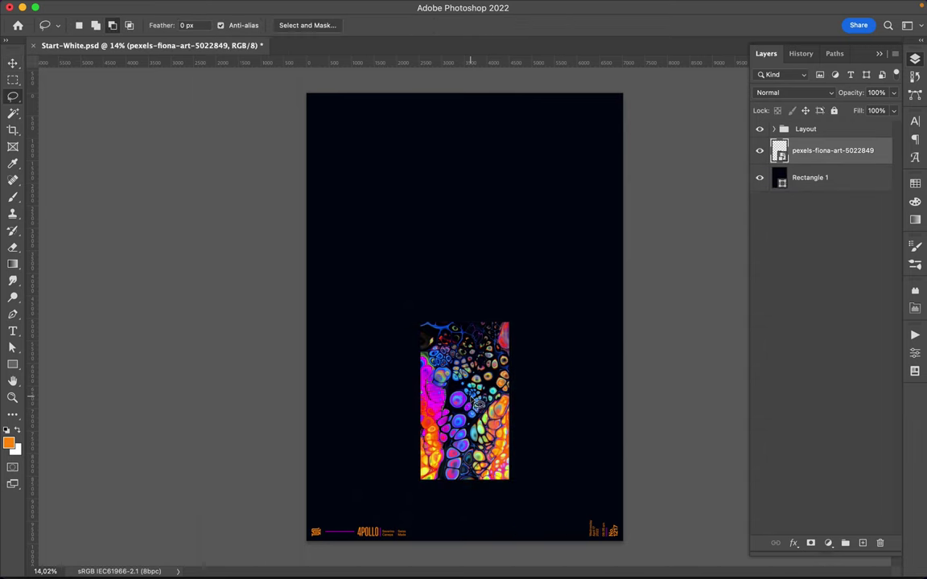
pyautogui.scroll(5, 475, 403)
pyautogui.moveTo(379, 441); pyautogui.dragTo(556, 233)
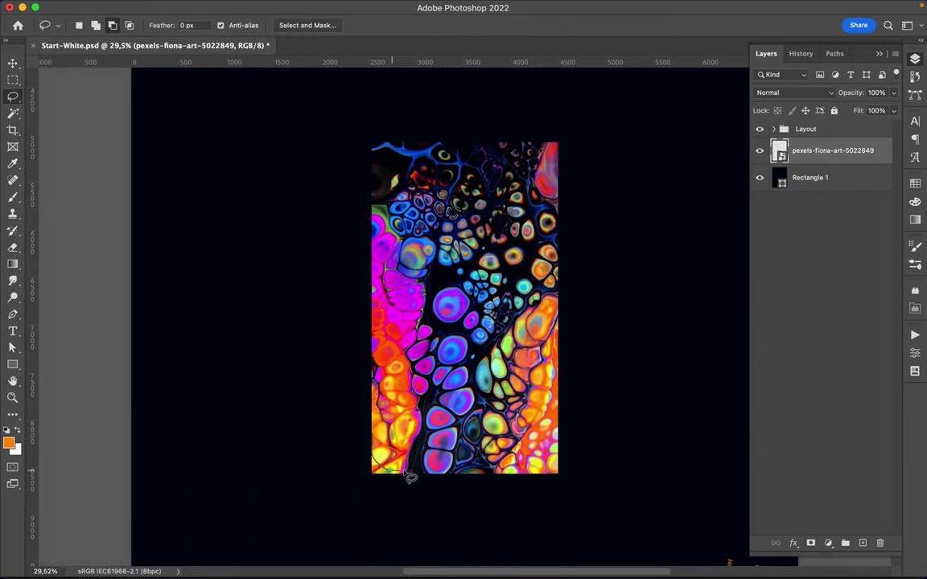
pyautogui.moveTo(555, 232); pyautogui.dragTo(384, 343)
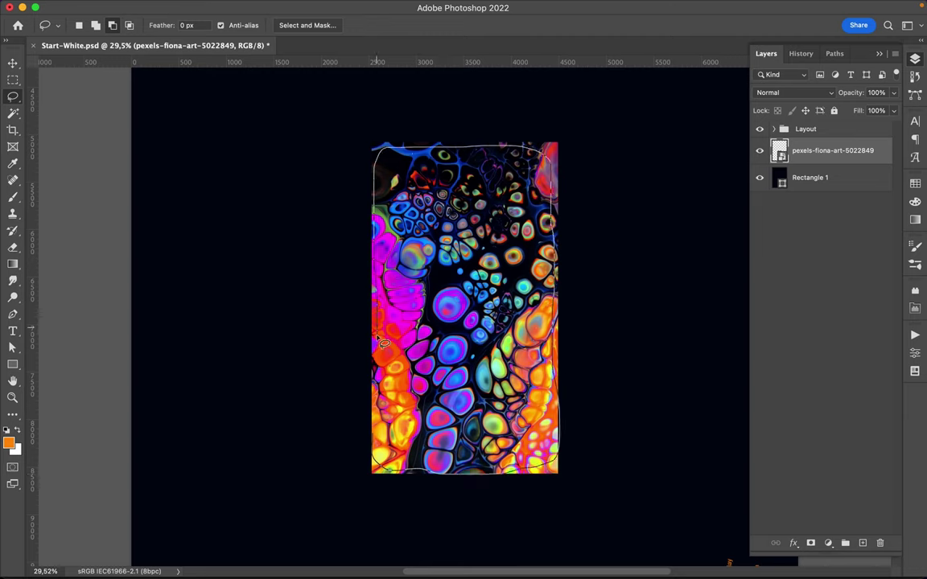
pyautogui.moveTo(386, 375); pyautogui.dragTo(380, 435)
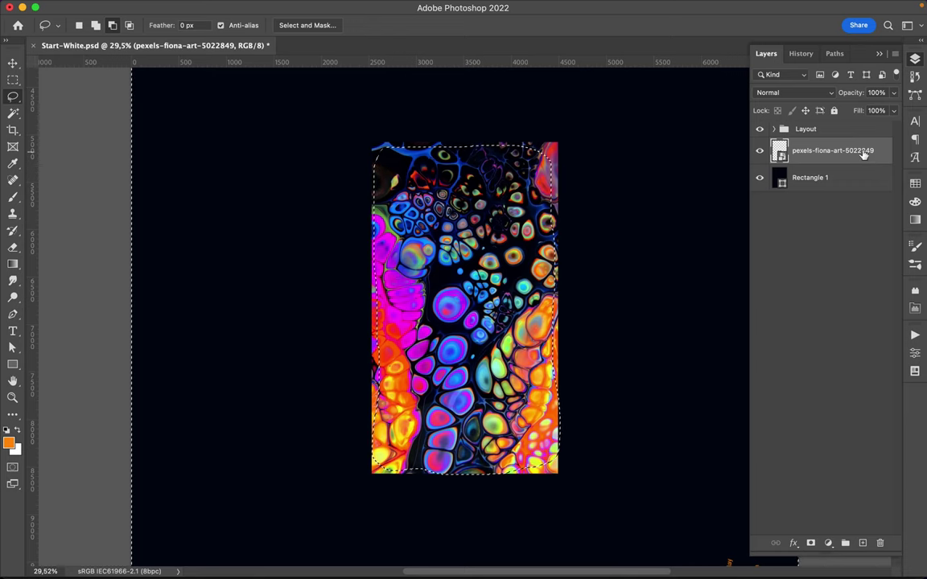
# Step: Keep a hidden untrimmed backup, rasterize the image, and delete everything outside the outline
pyautogui.press('super+j')
pyautogui.press('BackSpace')
pyautogui.press('Return')
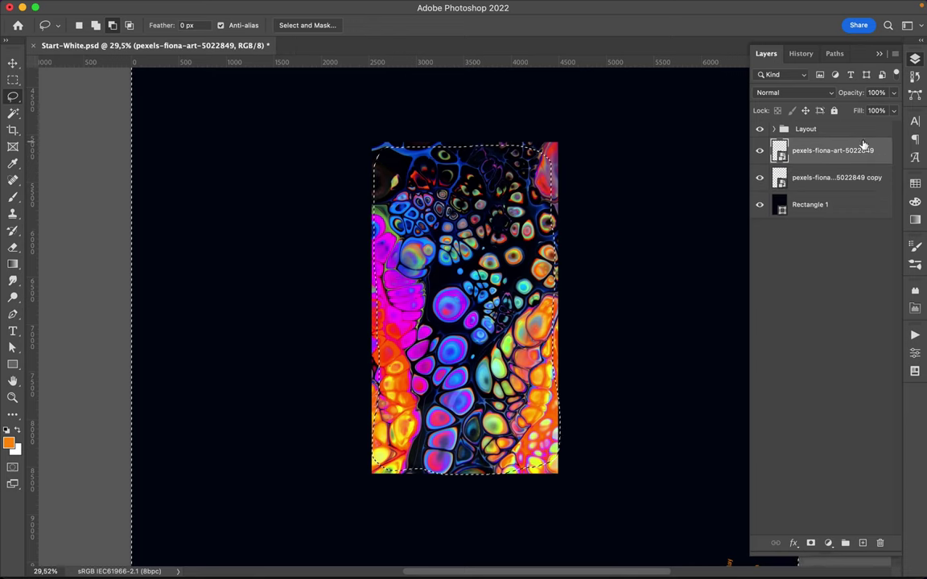
pyautogui.rightClick(796, 151)
pyautogui.click(728, 448)
pyautogui.click(760, 178)
pyautogui.press('BackSpace')
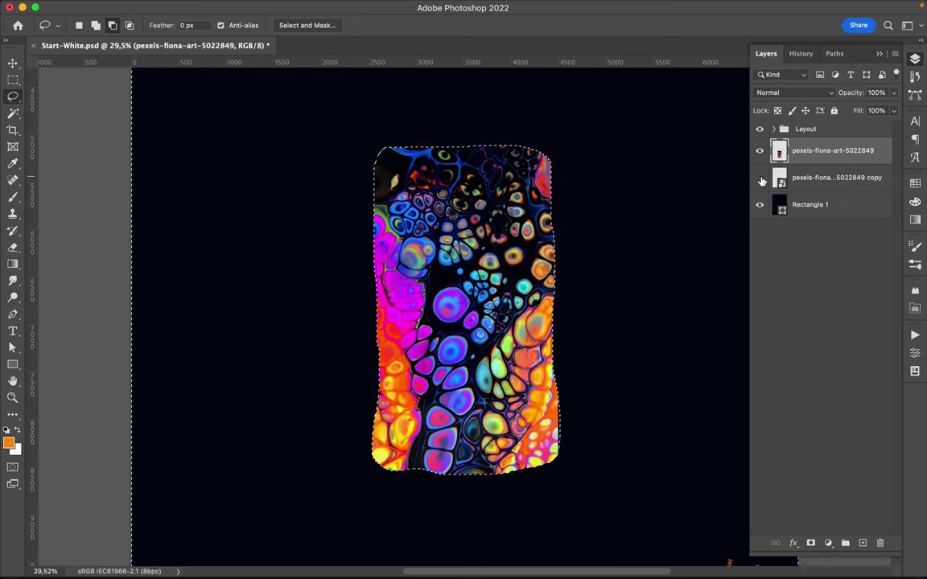
# Step: Clear the selection and lasso a blue bubble near the image's upper left
pyautogui.press('m')
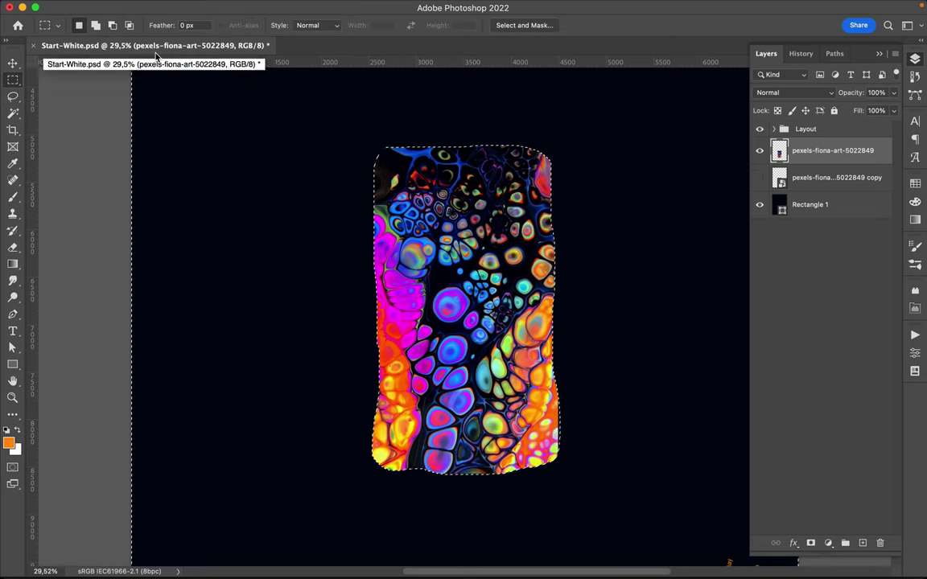
pyautogui.press('l')
pyautogui.press('v')
pyautogui.hotkey('ctrl', 'd')
pyautogui.press('m')
pyautogui.press('l')
pyautogui.moveTo(437, 303); pyautogui.dragTo(385, 113)
# Step: Duplicate the blue bubble onto its own layer and float it above the artwork
pyautogui.press('v')
pyautogui.hotkey('ctrl', 'j')
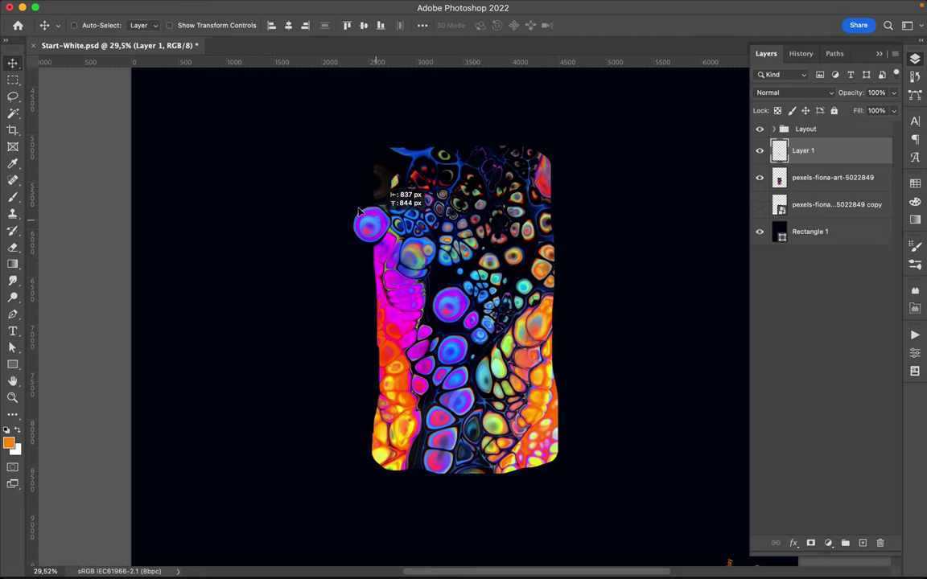
pyautogui.scroll(-2, 385, 113)
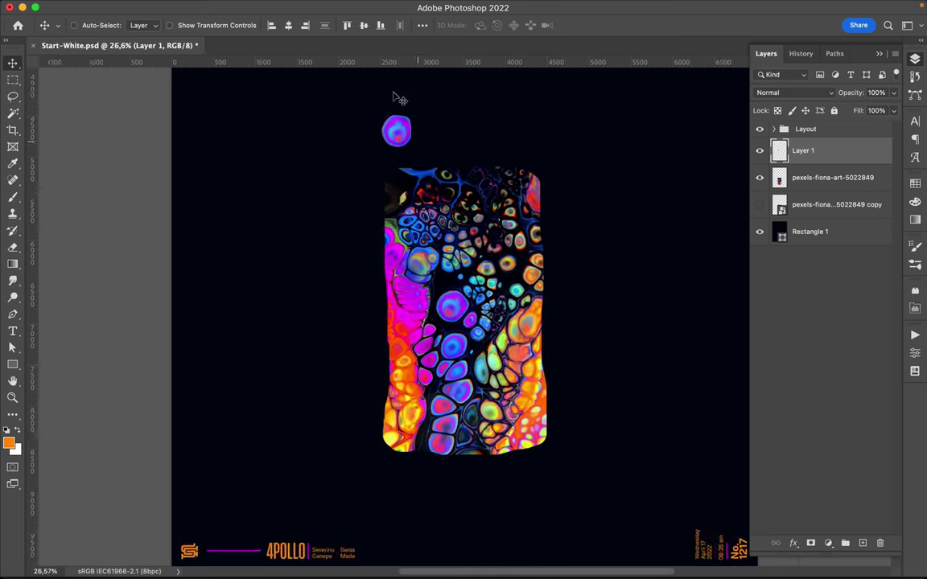
pyautogui.moveTo(386, 113); pyautogui.dragTo(398, 152)
pyautogui.scroll(-2, 432, 228)
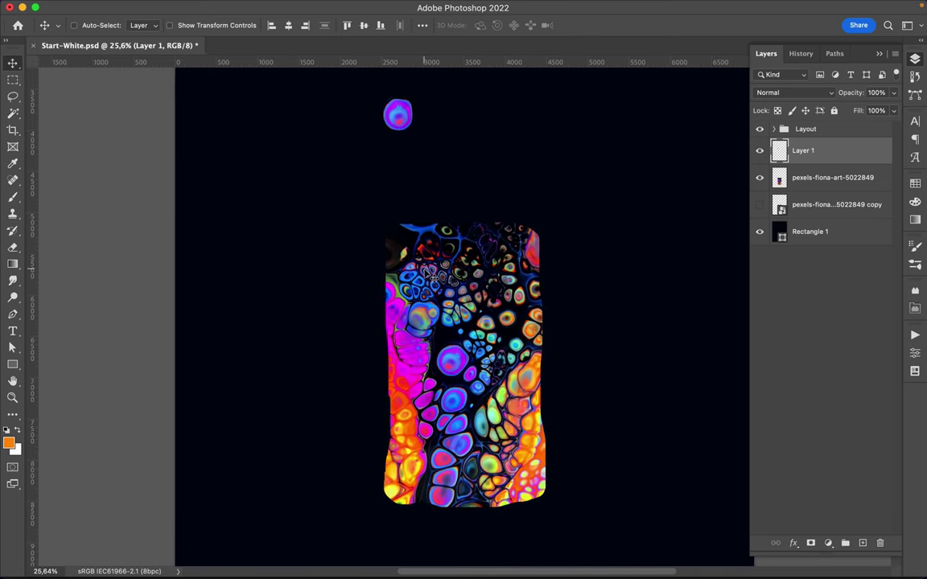
# Step: Sample colours from the artwork and add a new layer above the hidden backup copy
pyautogui.press('i')
pyautogui.click(392, 338)
pyautogui.click(513, 422)
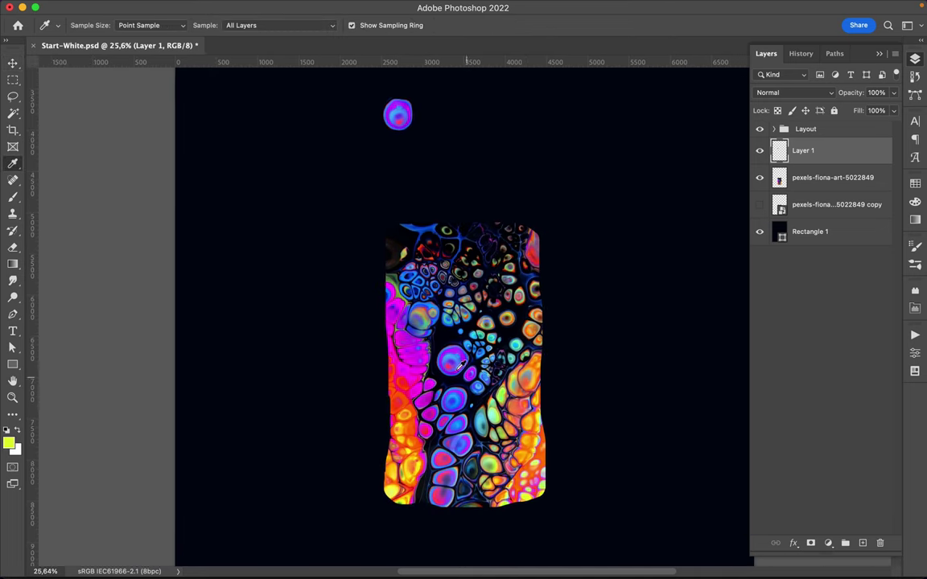
pyautogui.press('b')
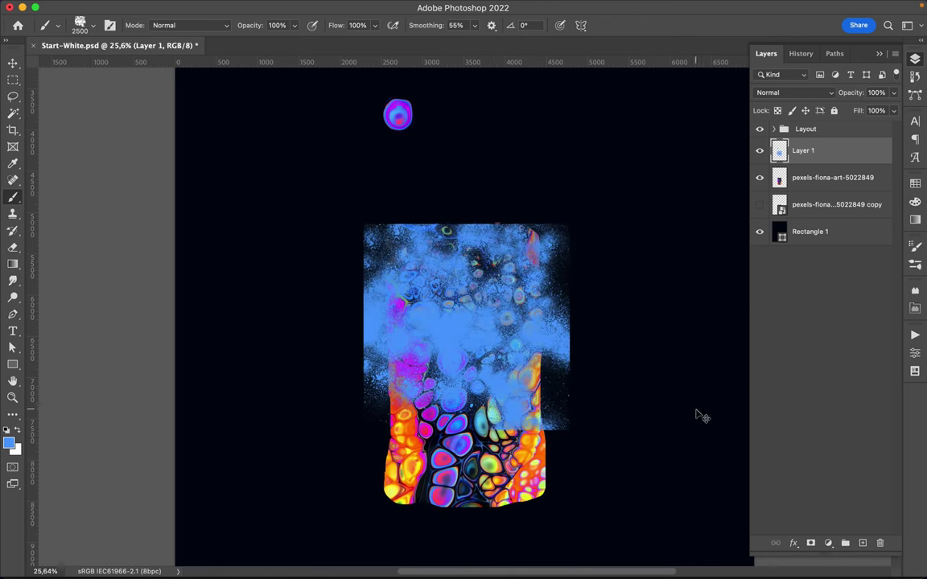
pyautogui.click(837, 205)
pyautogui.click(863, 543)
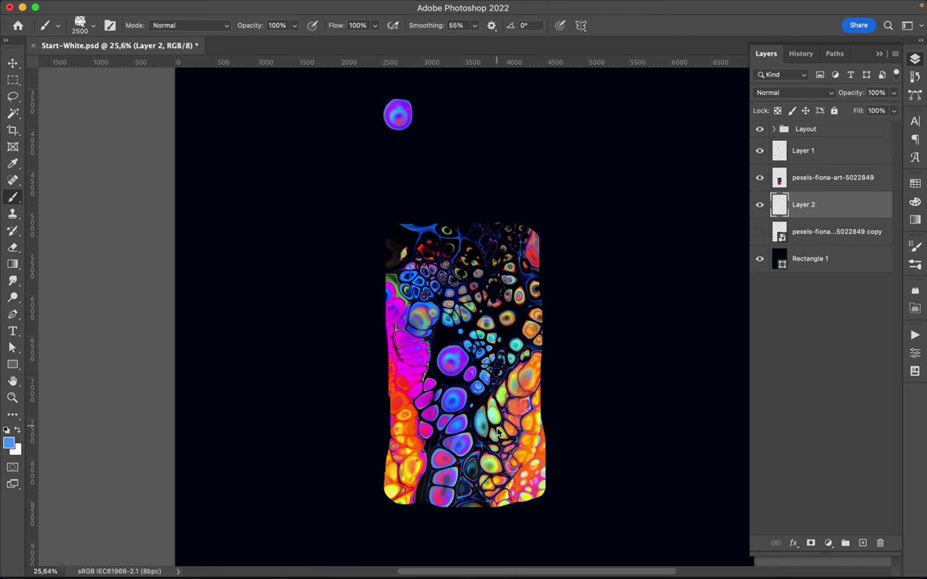
# Step: Paint two big Hard Round blue blobs, one left of the cutout and one upper right
pyautogui.rightClick(502, 426)
pyautogui.scroll(10, 555, 356)
pyautogui.scroll(10, 556, 355)
pyautogui.scroll(10, 558, 356)
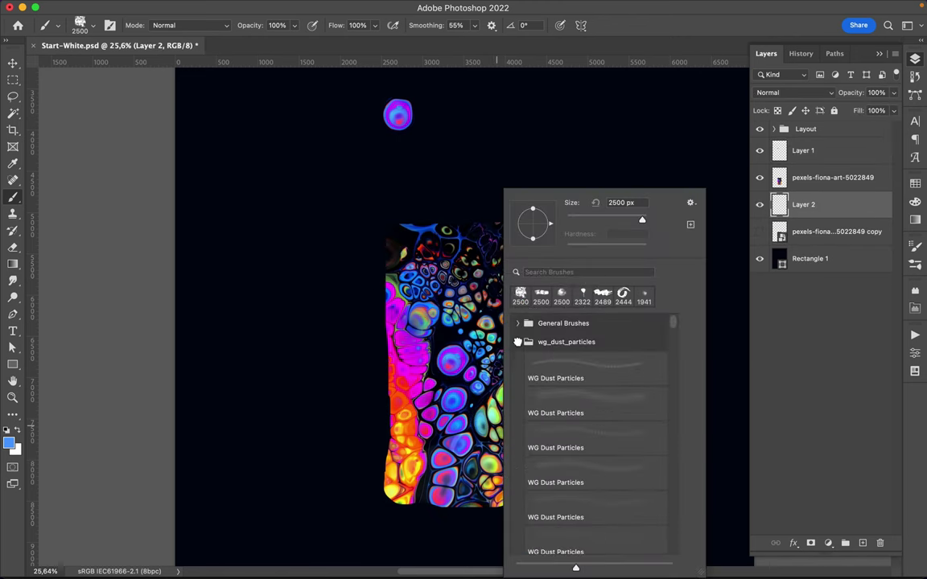
pyautogui.click(517, 342)
pyautogui.click(519, 324)
pyautogui.click(583, 376)
pyautogui.moveTo(373, 392)
pyautogui.mouseDown()
pyautogui.moveTo(362, 402)
pyautogui.moveTo(403, 358)
pyautogui.mouseUp()
pyautogui.scroll(-3, 456, 228)
pyautogui.scroll(-2, 456, 227)
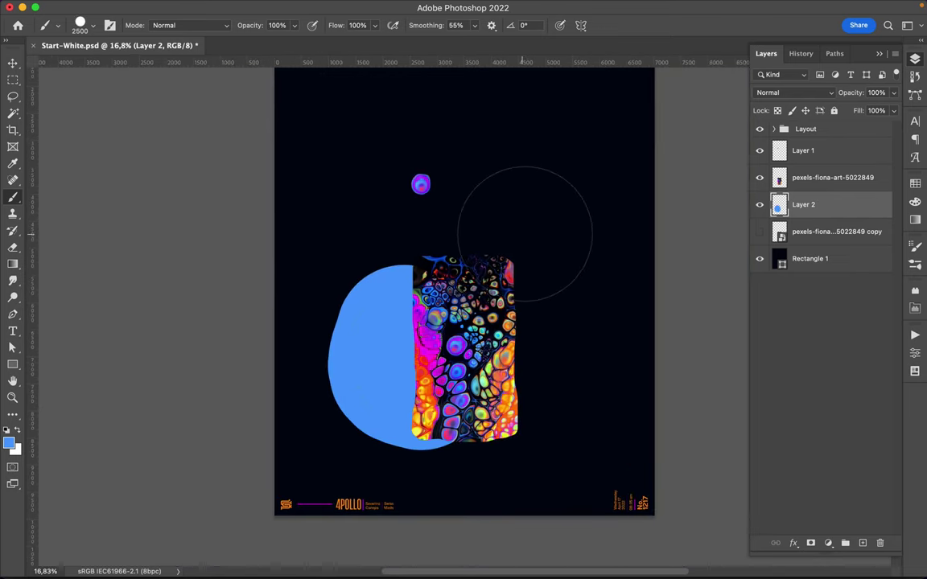
pyautogui.moveTo(455, 228); pyautogui.dragTo(490, 257)
# Step: Set the paint colour to yellow-green and the brush size to 332 px
pyautogui.rightClick(539, 285)
pyautogui.click(915, 183)
pyautogui.click(762, 216)
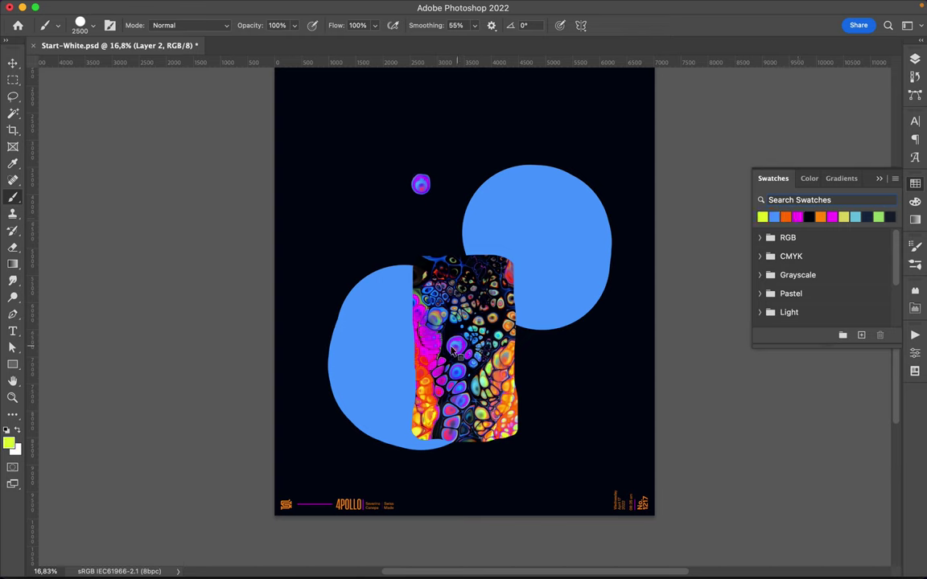
pyautogui.rightClick(452, 285)
pyautogui.moveTo(595, 220); pyautogui.dragTo(576, 221)
pyautogui.press('Return')
# Step: Paint lime shapes at the cutout's upper-left and bottom-right, plus three lime bars on the blobs
pyautogui.moveTo(407, 261); pyautogui.dragTo(398, 302)
pyautogui.moveTo(504, 449); pyautogui.dragTo(522, 411)
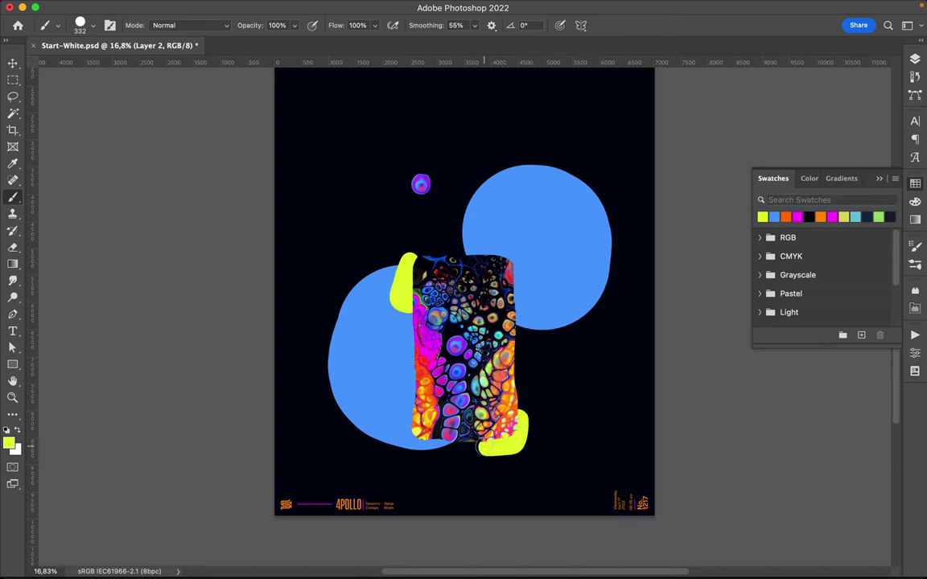
pyautogui.moveTo(550, 241); pyautogui.dragTo(554, 297)
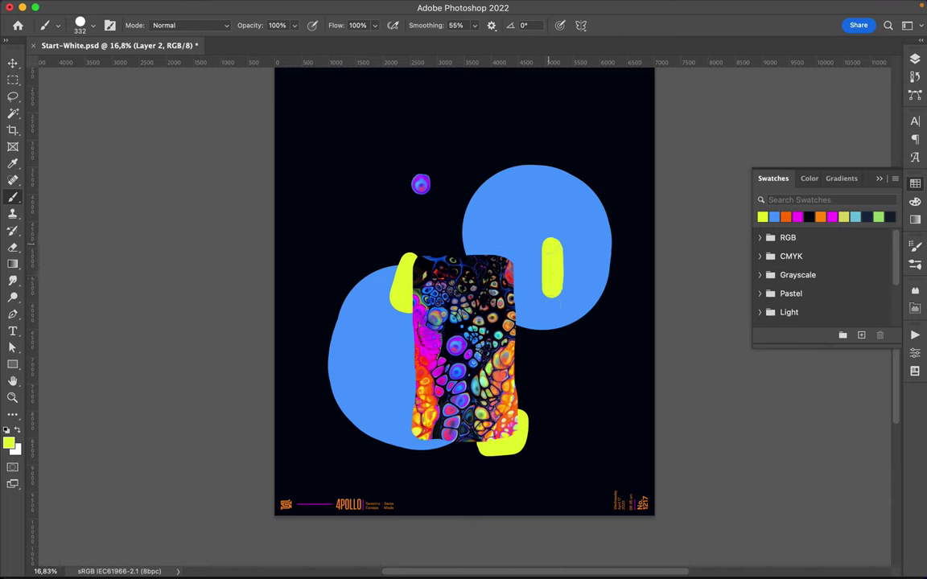
pyautogui.moveTo(567, 241)
pyautogui.mouseDown()
pyautogui.moveTo(567, 294)
pyautogui.moveTo(573, 247)
pyautogui.mouseUp()
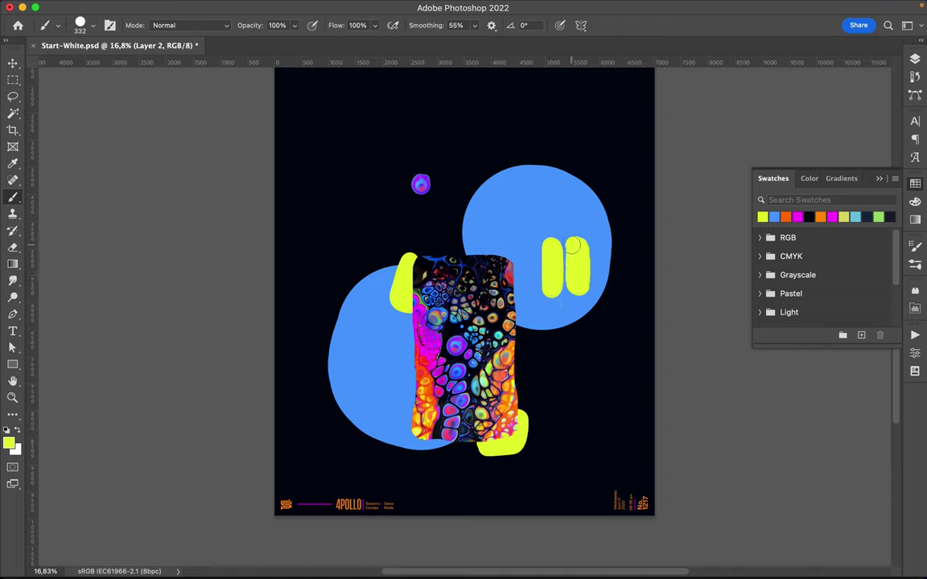
pyautogui.moveTo(399, 388); pyautogui.dragTo(416, 387)
# Step: Add a new layer above Layer 1 and paint a lime shape over the cutout's right side
pyautogui.click(915, 58)
pyautogui.click(803, 151)
pyautogui.click(862, 543)
pyautogui.moveTo(502, 366); pyautogui.dragTo(531, 366)
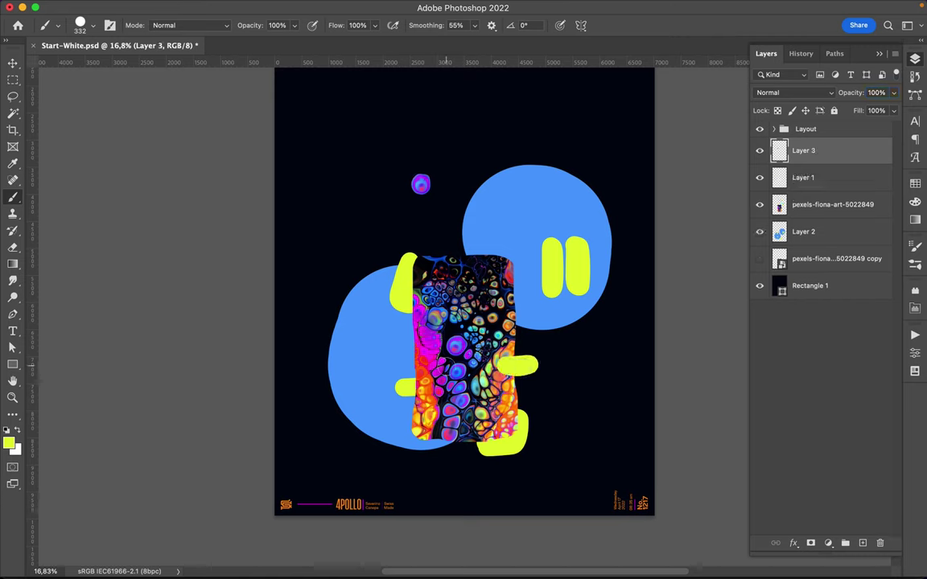
# Step: Copy a square fluid-art patch onto the left blue blob, rotated and nudged into place
pyautogui.press('l')
pyautogui.moveTo(409, 307); pyautogui.dragTo(414, 299)
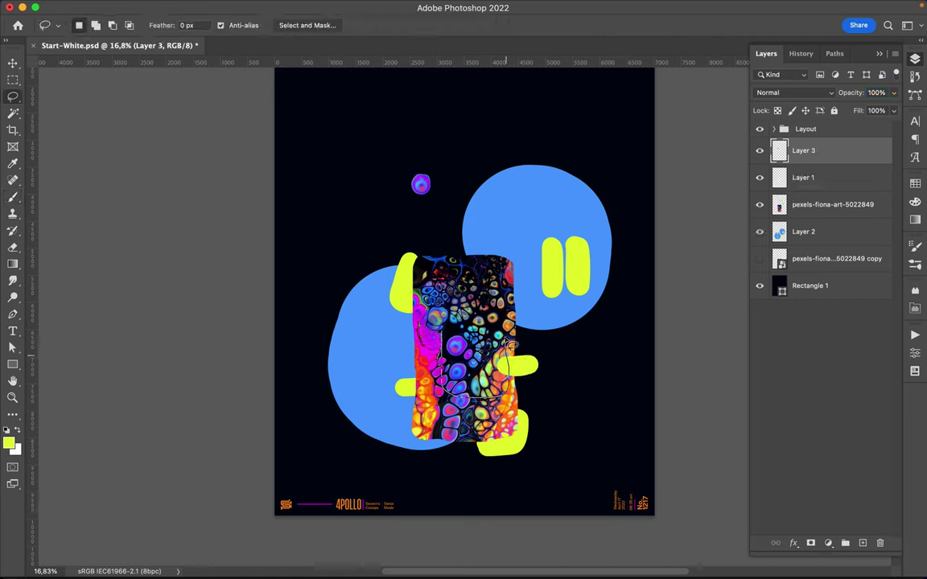
pyautogui.press('v')
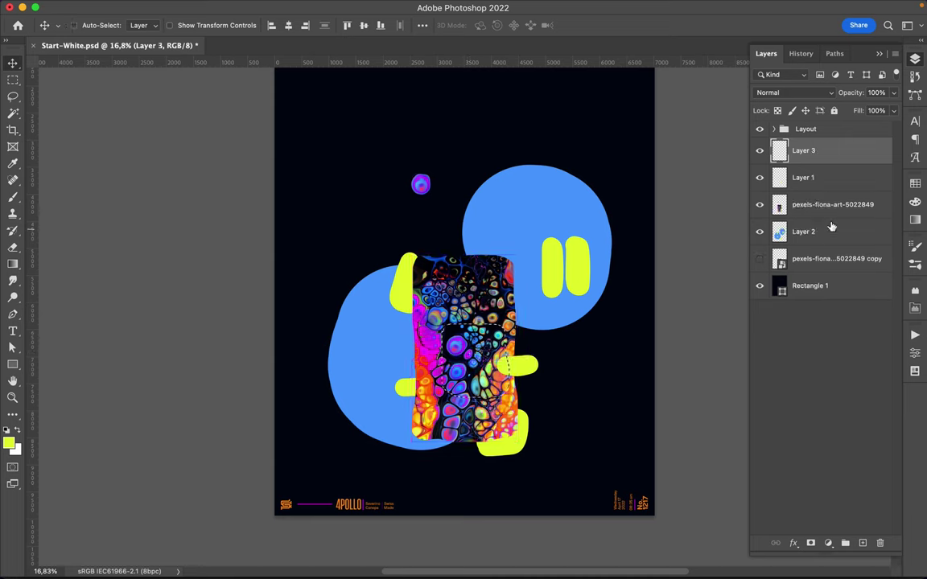
pyautogui.click(448, 388)
pyautogui.hotkey('ctrl', 'j')
pyautogui.moveTo(448, 387); pyautogui.dragTo(346, 386)
pyautogui.hotkey('ctrl', 't')
pyautogui.moveTo(391, 322)
pyautogui.mouseDown()
pyautogui.moveTo(403, 346)
pyautogui.moveTo(378, 330)
pyautogui.mouseUp()
pyautogui.press('Return')
pyautogui.moveTo(323, 319); pyautogui.dragTo(330, 310)
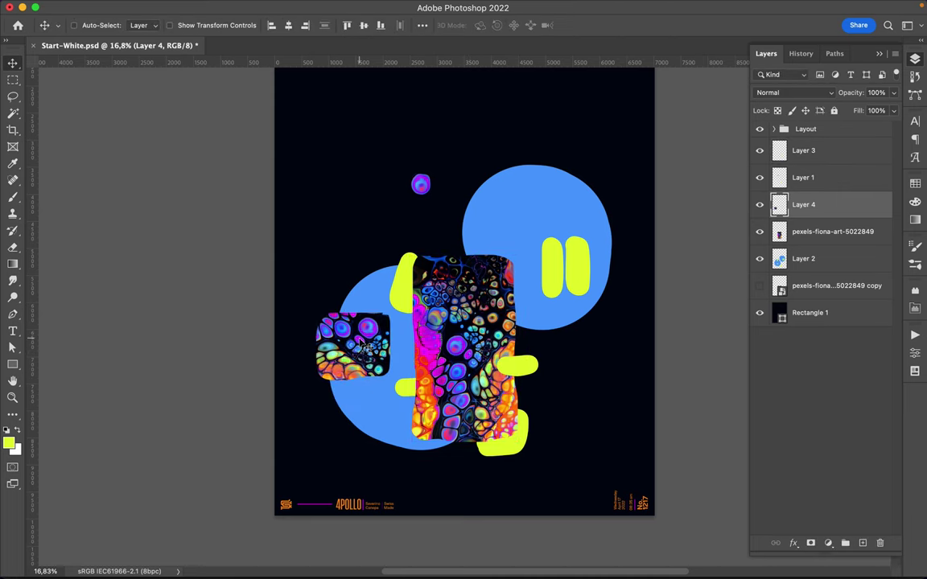
# Step: Copy a tall strip of the fluid art to a new layer at the upper right
pyautogui.press('l')
pyautogui.moveTo(434, 281); pyautogui.dragTo(437, 302)
pyautogui.hotkey('alt', '[')
pyautogui.hotkey('ctrl', 'j')
pyautogui.press('v')
pyautogui.moveTo(443, 377); pyautogui.dragTo(554, 169)
# Step: Pick orange from the Swatches and add a new layer for orange brush strokes
pyautogui.click(915, 183)
pyautogui.click(794, 211)
pyautogui.click(915, 183)
pyautogui.click(863, 545)
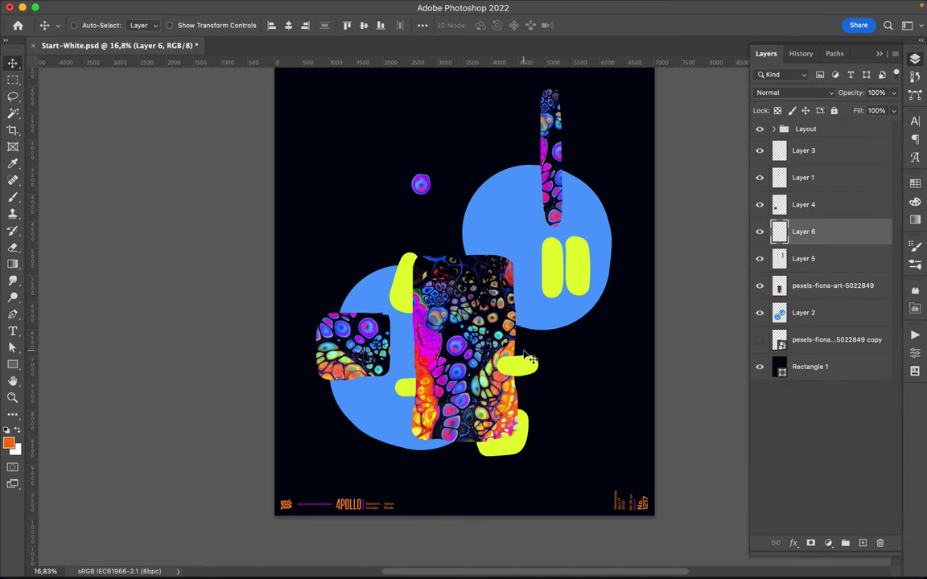
pyautogui.press('b')
pyautogui.rightClick(468, 311)
pyautogui.click(539, 359)
# Step: Paint orange Pretty Solid marker bars to the right edge, above the cutout and over the tall strip
pyautogui.scroll(-5, 604, 402)
pyautogui.click(611, 368)
pyautogui.press('Return')
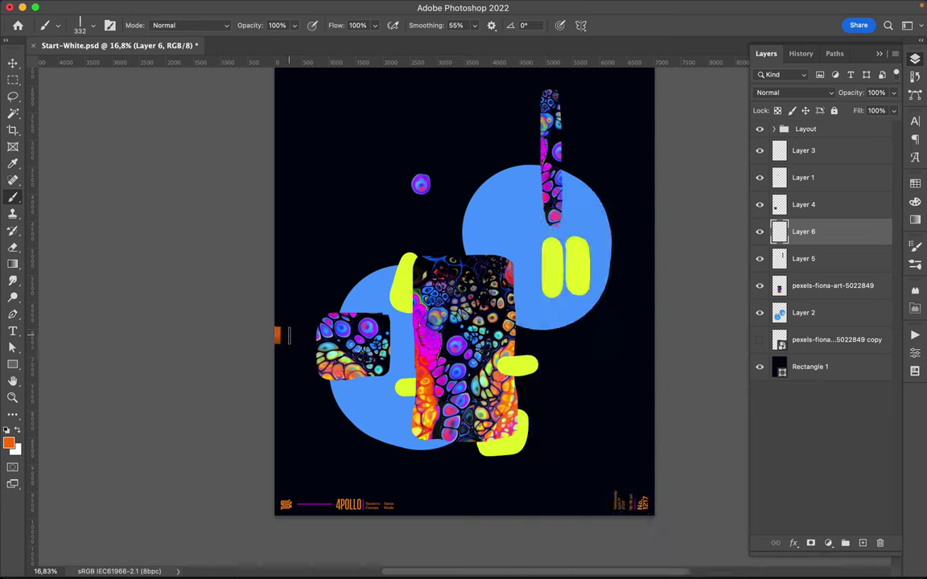
pyautogui.moveTo(572, 357); pyautogui.dragTo(664, 357)
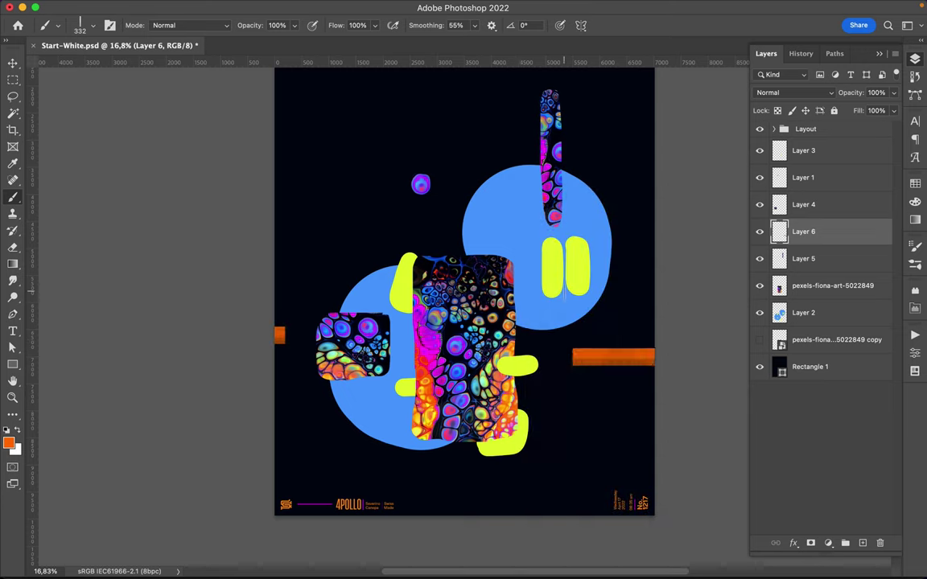
pyautogui.moveTo(461, 246); pyautogui.dragTo(516, 247)
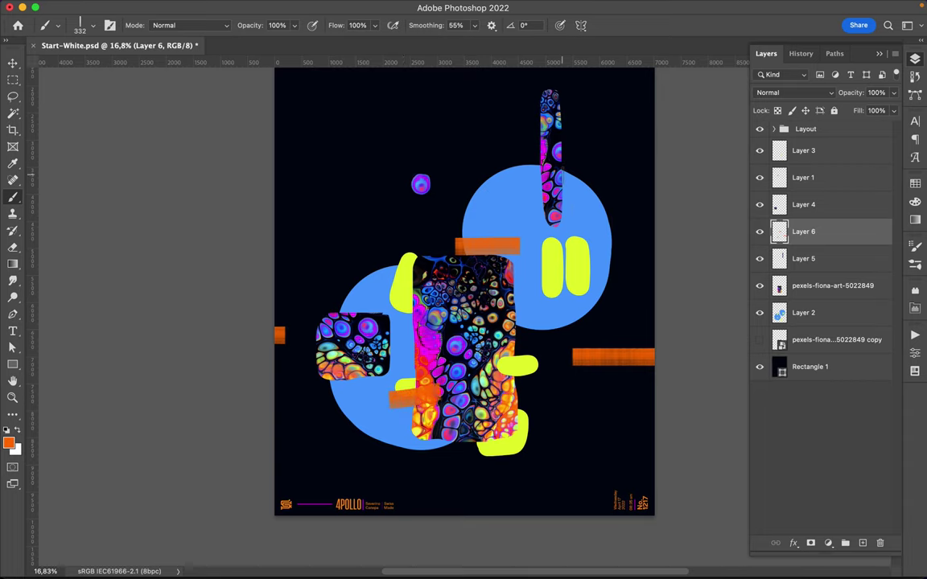
pyautogui.moveTo(562, 167); pyautogui.dragTo(563, 216)
pyautogui.moveTo(578, 166); pyautogui.dragTo(577, 213)
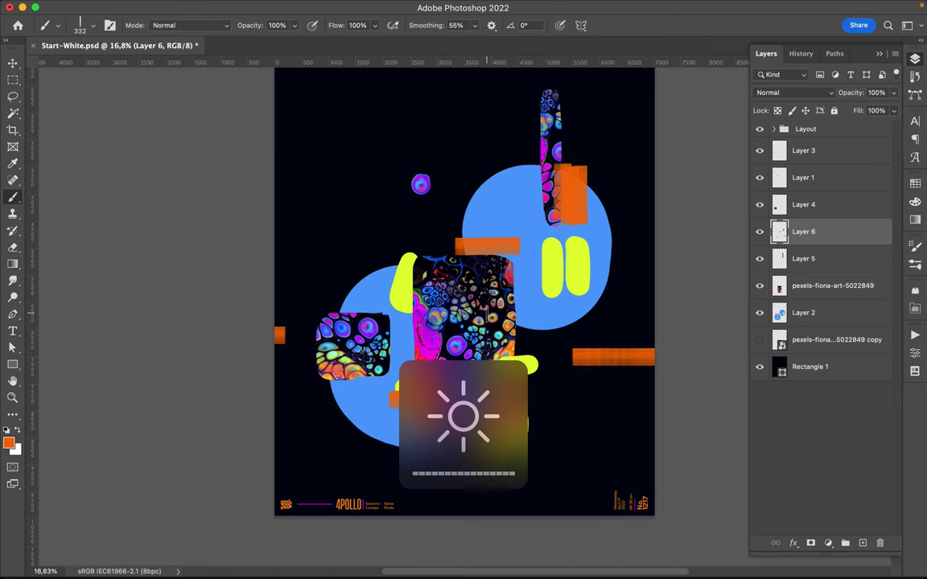
# Step: Bring up the brush choices and expand the round tip brush set
pyautogui.rightClick(495, 192)
pyautogui.scroll(-5, 524, 467)
pyautogui.click(519, 456)
# Step: With the Get Rekt brush, scribble thin orange lines on the left blob and under the upper circle
pyautogui.click(591, 481)
pyautogui.scroll(3, 390, 437)
pyautogui.moveTo(312, 372); pyautogui.dragTo(330, 415)
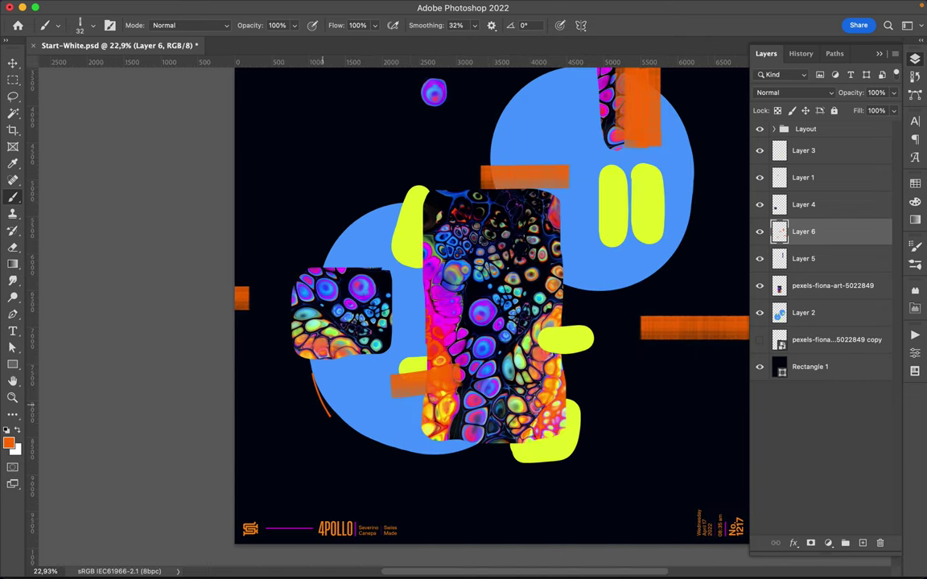
pyautogui.moveTo(398, 449); pyautogui.dragTo(317, 392)
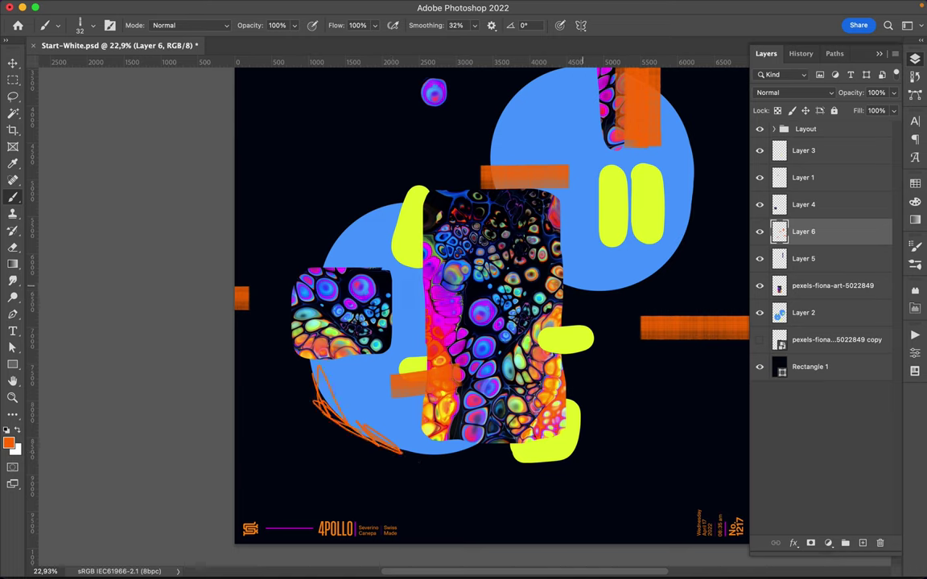
pyautogui.moveTo(682, 251); pyautogui.dragTo(592, 296)
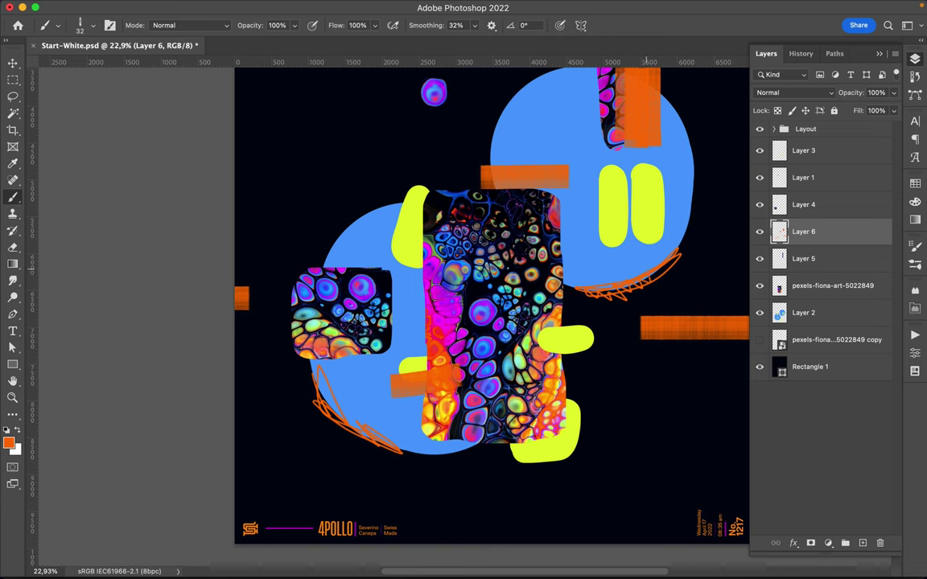
# Step: Switch the paint colour to magenta and draw a loop along the upper circle's right edge
pyautogui.rightClick(407, 233)
pyautogui.press('Escape')
pyautogui.click(915, 183)
pyautogui.click(762, 217)
pyautogui.scroll(3, 686, 232)
pyautogui.moveTo(693, 194); pyautogui.dragTo(691, 190)
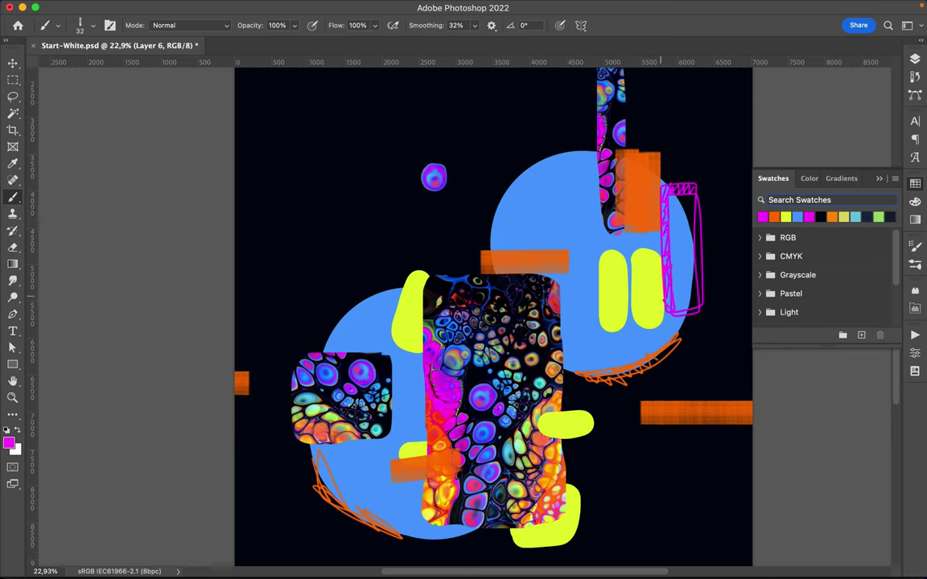
# Step: Pick a textured brush and paint magenta strokes along the edges of both blue circles
pyautogui.rightClick(486, 191)
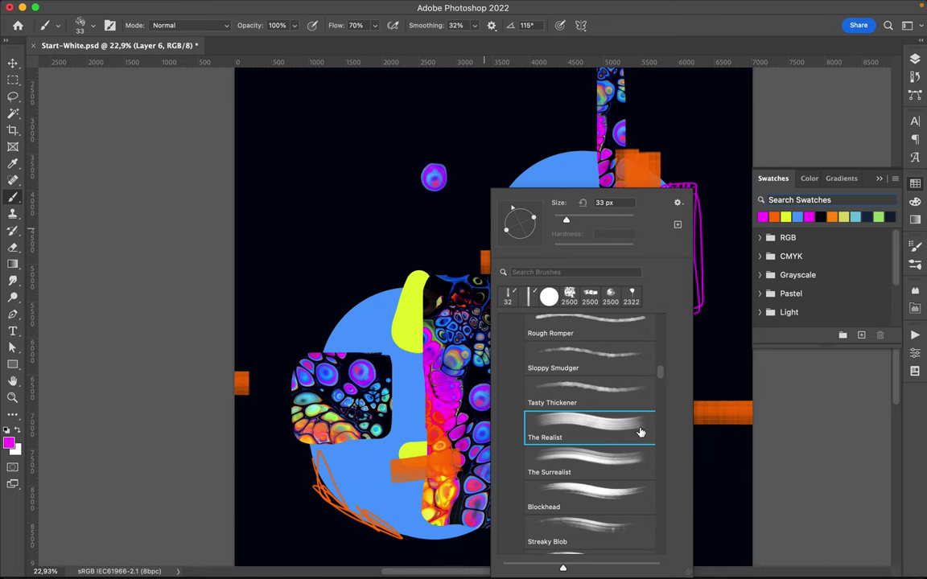
pyautogui.scroll(-5, 622, 404)
pyautogui.click(617, 414)
pyautogui.scroll(-5, 617, 414)
pyautogui.scroll(8, 544, 365)
pyautogui.scroll(-5, 575, 418)
pyautogui.scroll(-5, 575, 418)
pyautogui.click(563, 467)
pyautogui.press('Return')
pyautogui.moveTo(326, 336); pyautogui.dragTo(374, 291)
pyautogui.moveTo(493, 218); pyautogui.dragTo(519, 173)
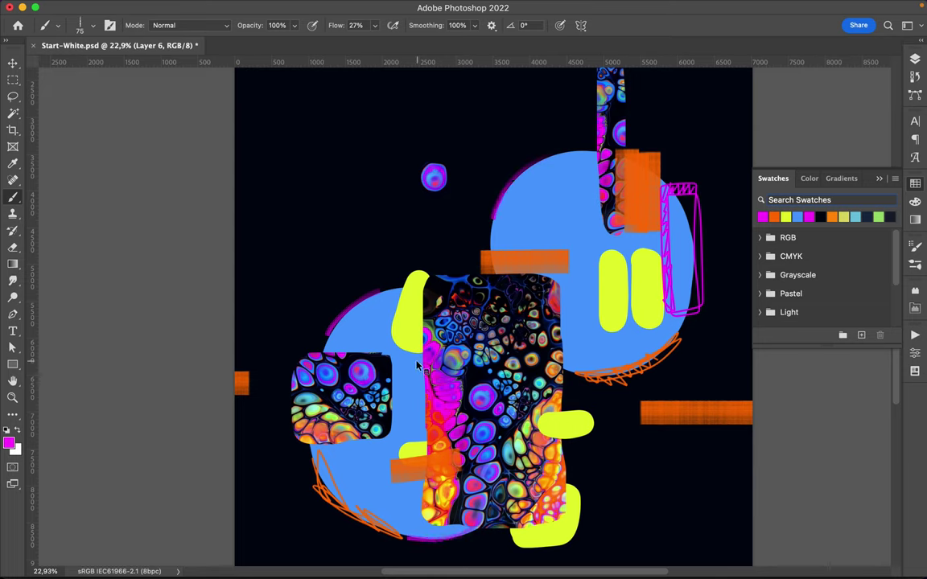
# Step: Switch to the Big Boy Bold brush with lime-yellow as the paint colour
pyautogui.rightClick(418, 189)
pyautogui.click(522, 402)
pyautogui.scroll(3, 521, 434)
pyautogui.scroll(-10, 522, 434)
pyautogui.click(515, 383)
pyautogui.click(785, 216)
# Step: Paint five bold lime-yellow bars across the circles, the central cutout and near the top
pyautogui.moveTo(413, 418); pyautogui.dragTo(441, 418)
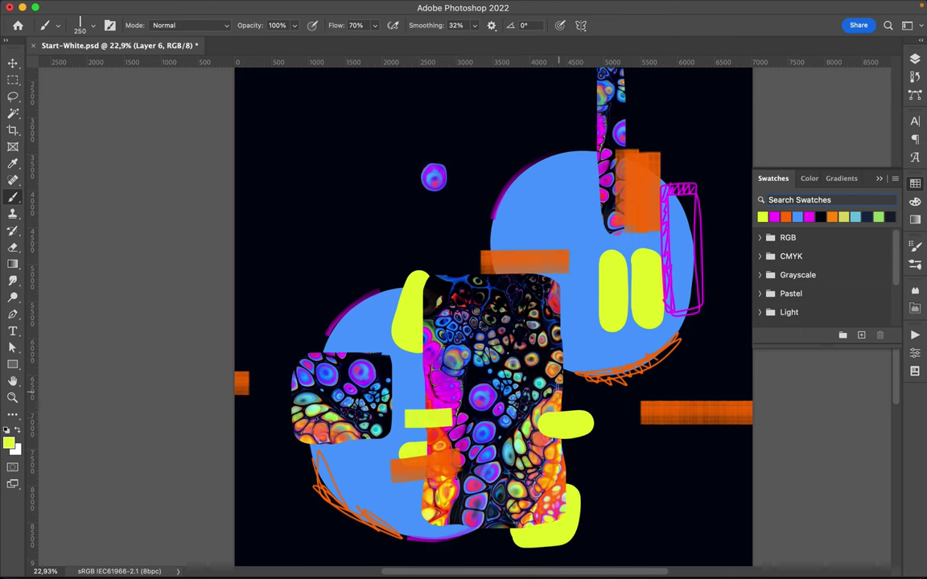
pyautogui.moveTo(560, 391); pyautogui.dragTo(564, 391)
pyautogui.moveTo(588, 137); pyautogui.dragTo(589, 242)
pyautogui.moveTo(326, 346); pyautogui.dragTo(384, 346)
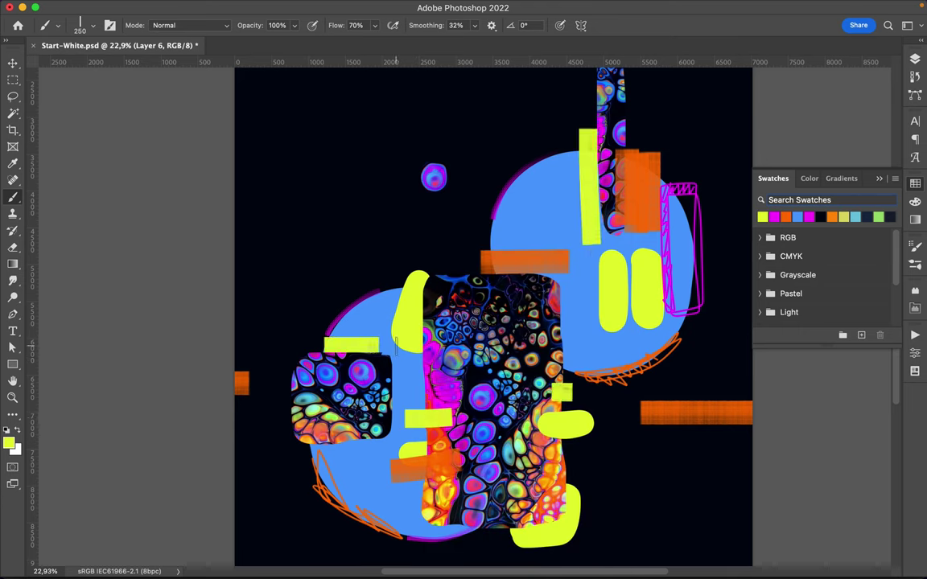
pyautogui.moveTo(371, 453); pyautogui.dragTo(425, 452)
# Step: Bring up the brush presets to choose another brush
pyautogui.scroll(-2, 464, 315)
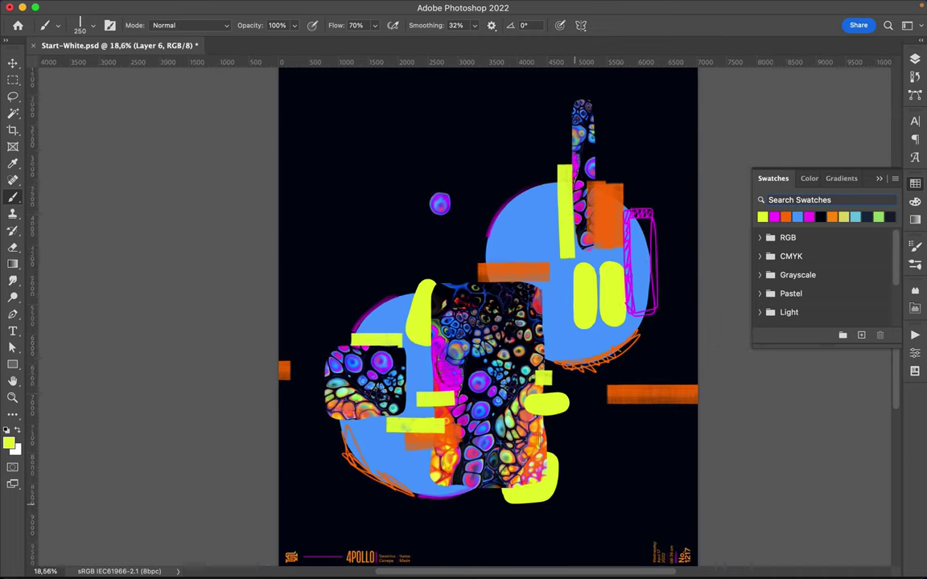
pyautogui.scroll(-1, 464, 316)
pyautogui.rightClick(539, 394)
pyautogui.scroll(10, 627, 418)
pyautogui.scroll(5, 628, 418)
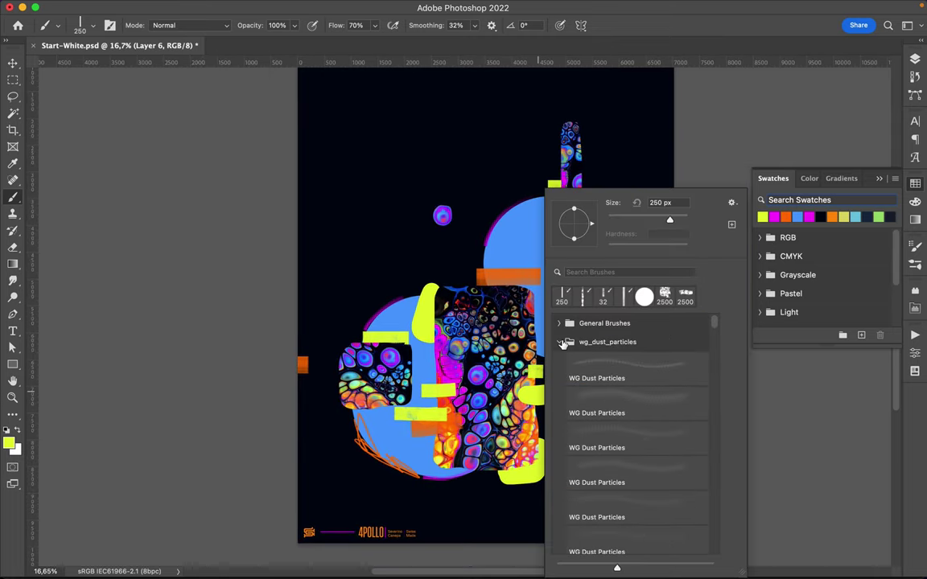
# Step: Select the Hard Round brush at 6 px size
pyautogui.scroll(5, 627, 418)
pyautogui.click(635, 384)
pyautogui.doubleClick(660, 202)
pyautogui.write('6')
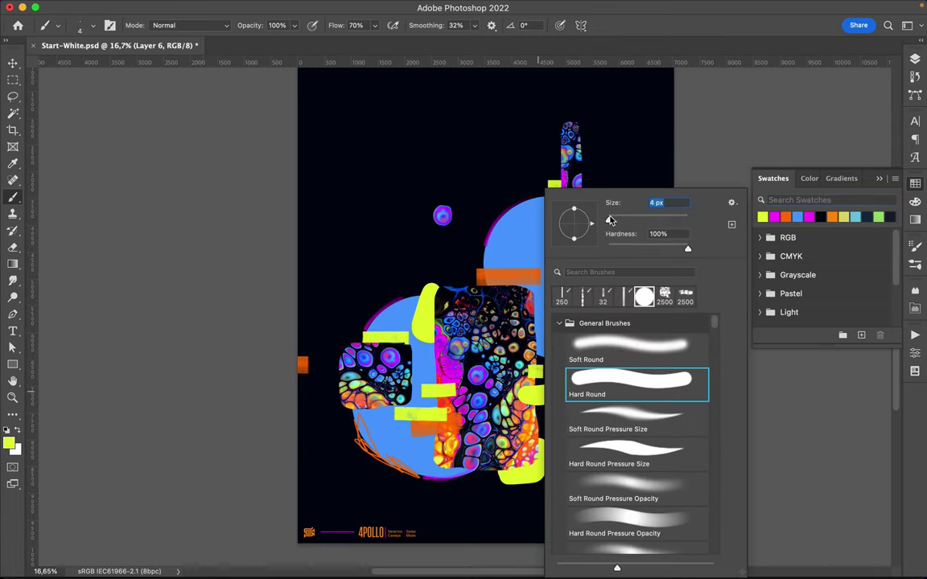
pyautogui.press('Return')
# Step: Draw thin yellow zigzags and arcs over the artwork, to its right, bottom and left edge
pyautogui.moveTo(421, 233); pyautogui.dragTo(482, 261)
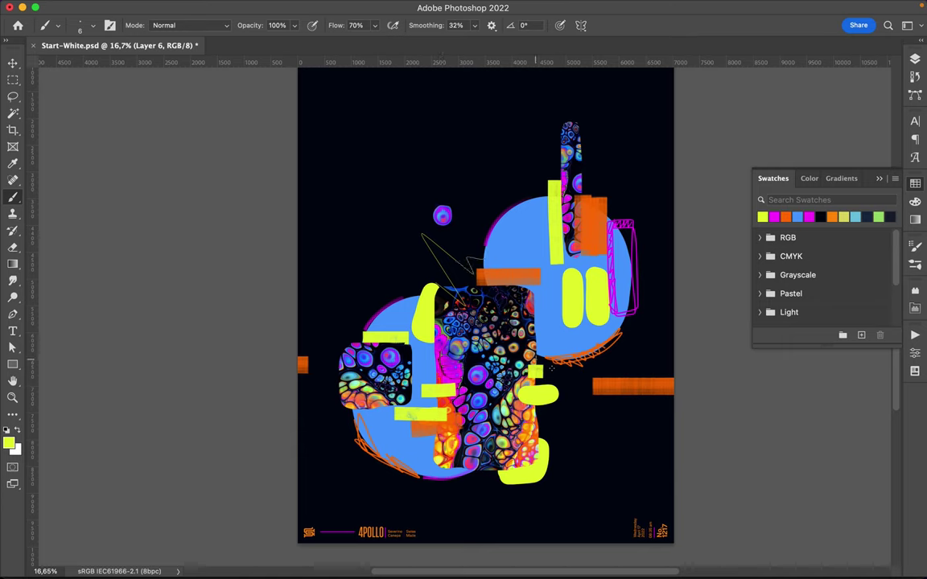
pyautogui.moveTo(547, 358); pyautogui.dragTo(611, 440)
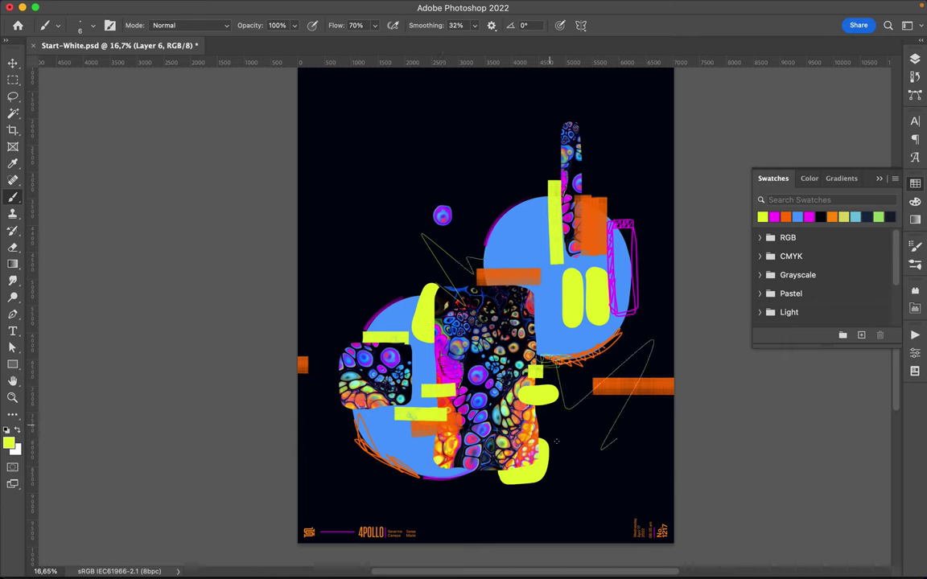
pyautogui.moveTo(597, 543); pyautogui.dragTo(505, 534)
pyautogui.moveTo(269, 226)
pyautogui.mouseDown()
pyautogui.moveTo(326, 354)
pyautogui.moveTo(439, 352)
pyautogui.mouseUp()
pyautogui.moveTo(521, 287)
pyautogui.mouseDown()
pyautogui.moveTo(410, 318)
pyautogui.moveTo(463, 287)
pyautogui.moveTo(468, 257)
pyautogui.mouseUp()
pyautogui.moveTo(497, 204); pyautogui.dragTo(402, 280)
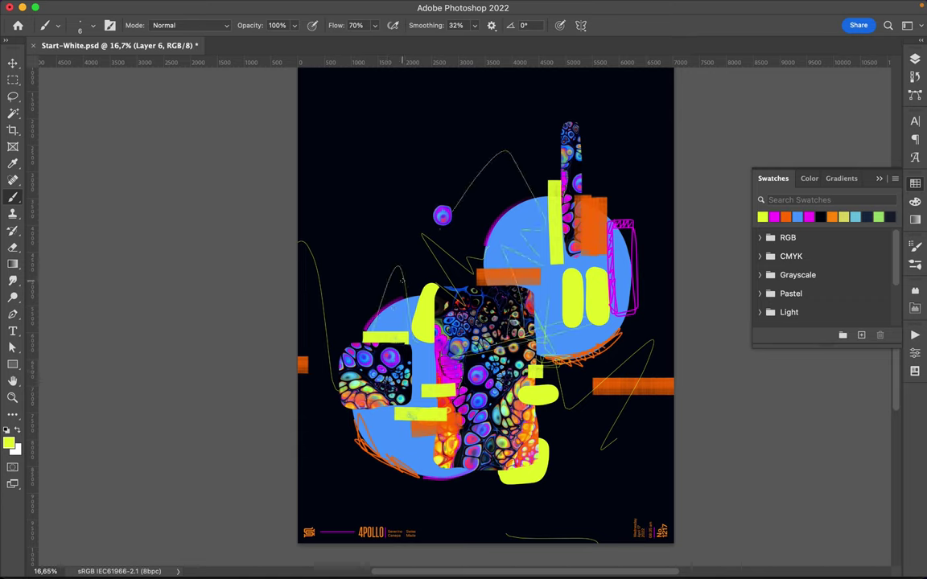
# Step: Set magenta as the painting colour with the Brush tool active
pyautogui.press('v')
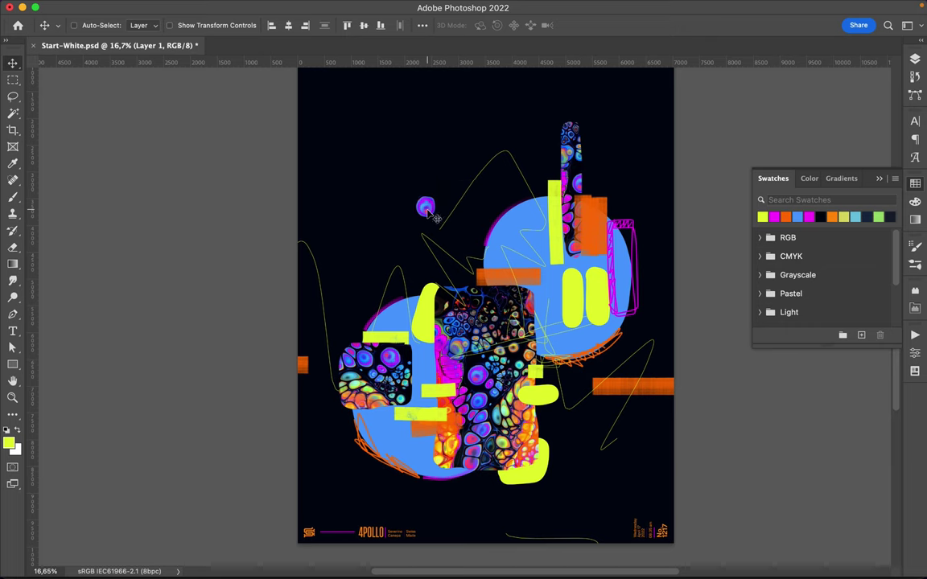
pyautogui.scroll(-3, 435, 274)
pyautogui.scroll(2, 443, 275)
pyautogui.scroll(3, 440, 269)
pyautogui.click(776, 216)
pyautogui.press('b')
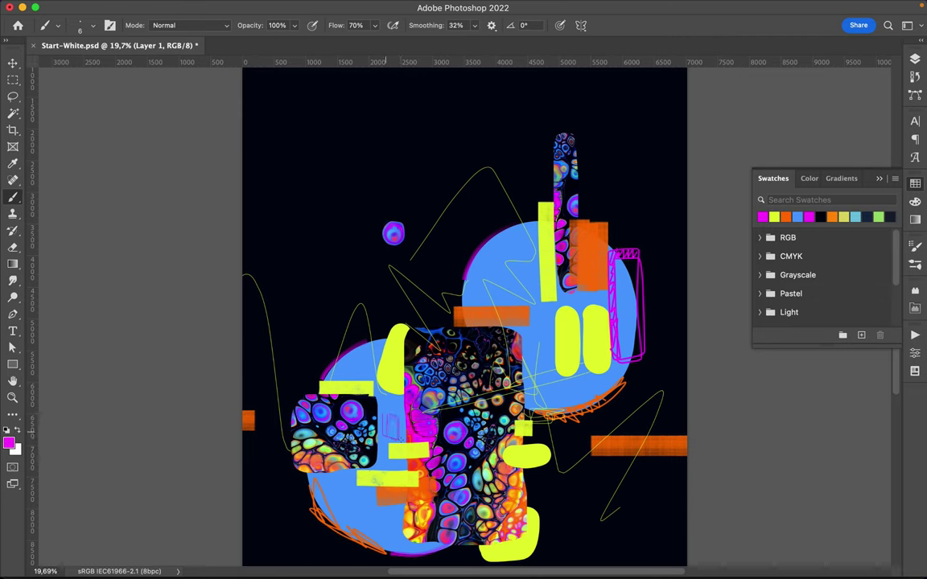
# Step: Scribble thin magenta lines on the right, left and a top loop, then sample light green
pyautogui.moveTo(585, 473); pyautogui.dragTo(586, 501)
pyautogui.moveTo(319, 293); pyautogui.dragTo(290, 277)
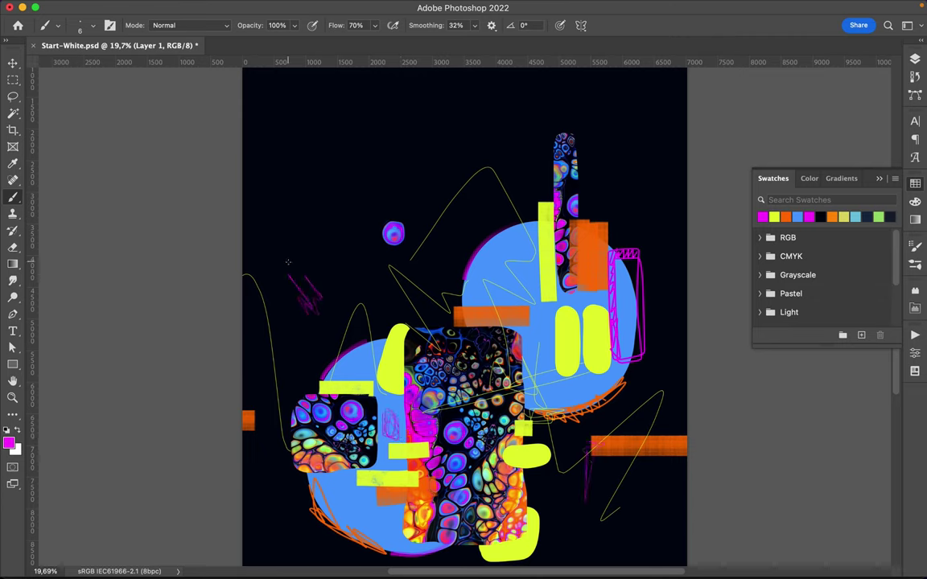
pyautogui.moveTo(320, 362); pyautogui.dragTo(298, 376)
pyautogui.moveTo(437, 69); pyautogui.dragTo(463, 177)
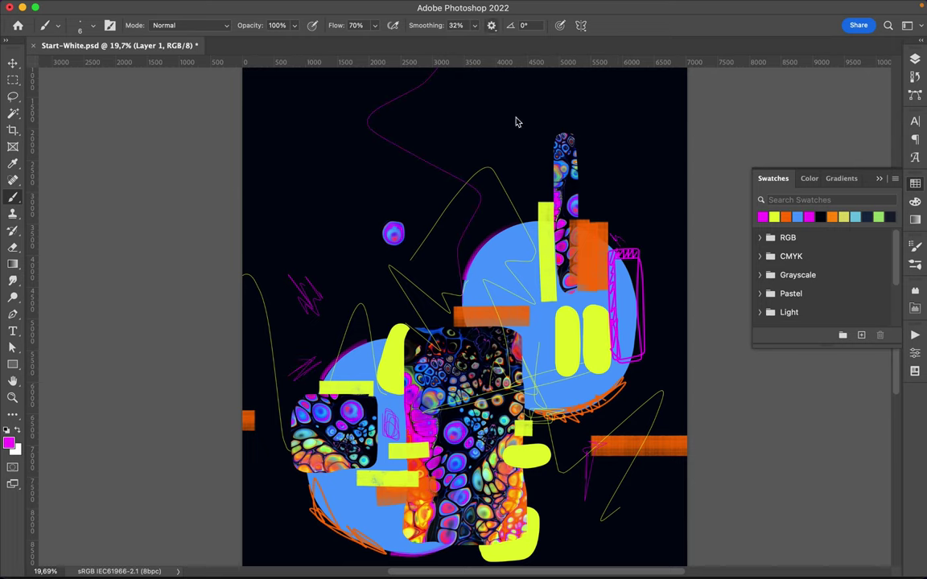
pyautogui.scroll(-3, 507, 141)
pyautogui.moveTo(464, 499); pyautogui.dragTo(470, 485)
pyautogui.press('i')
pyautogui.moveTo(434, 393); pyautogui.dragTo(436, 380)
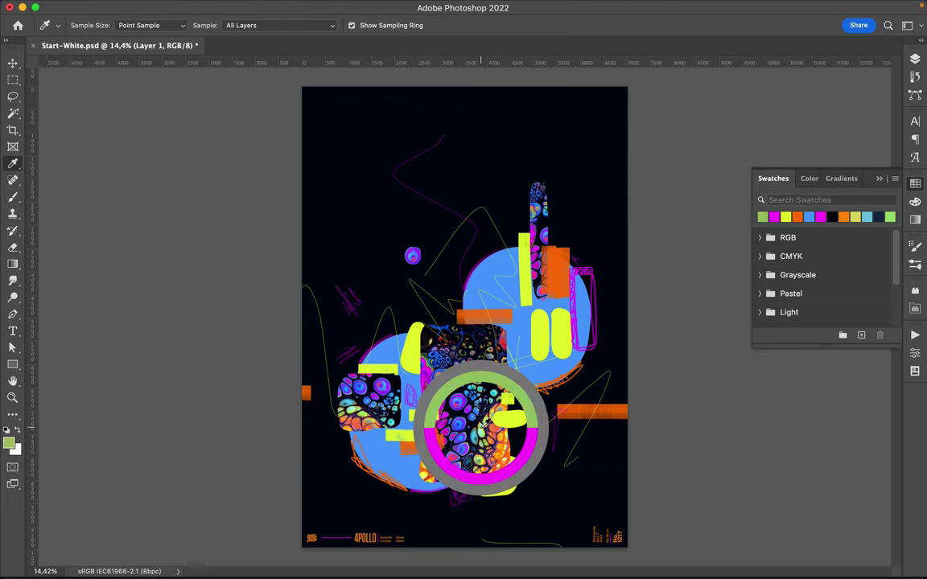
# Step: Set the Brush to 33 px and draw a small green loop on the lower circle
pyautogui.press('b')
pyautogui.rightClick(454, 327)
pyautogui.doubleClick(572, 200)
pyautogui.write('33')
pyautogui.press('Return')
pyautogui.moveTo(369, 454); pyautogui.dragTo(385, 453)
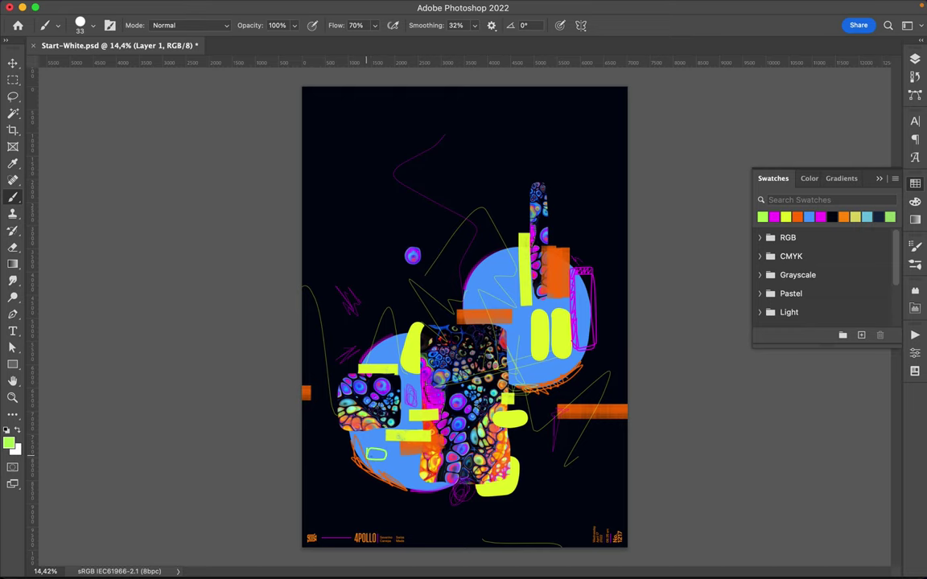
# Step: Enlarge the brush to 284 px and dab green rounded spots on both blue circles
pyautogui.rightClick(494, 264)
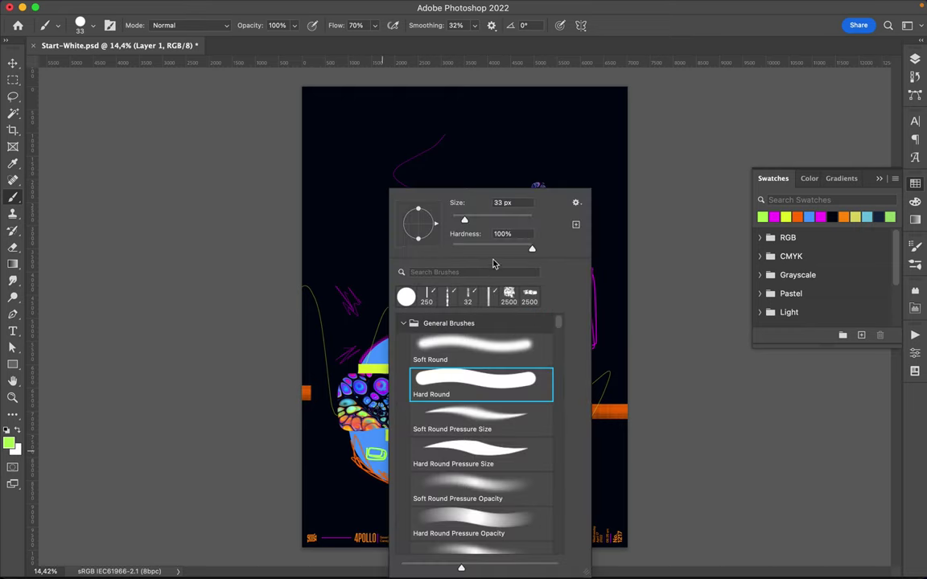
pyautogui.press('Return')
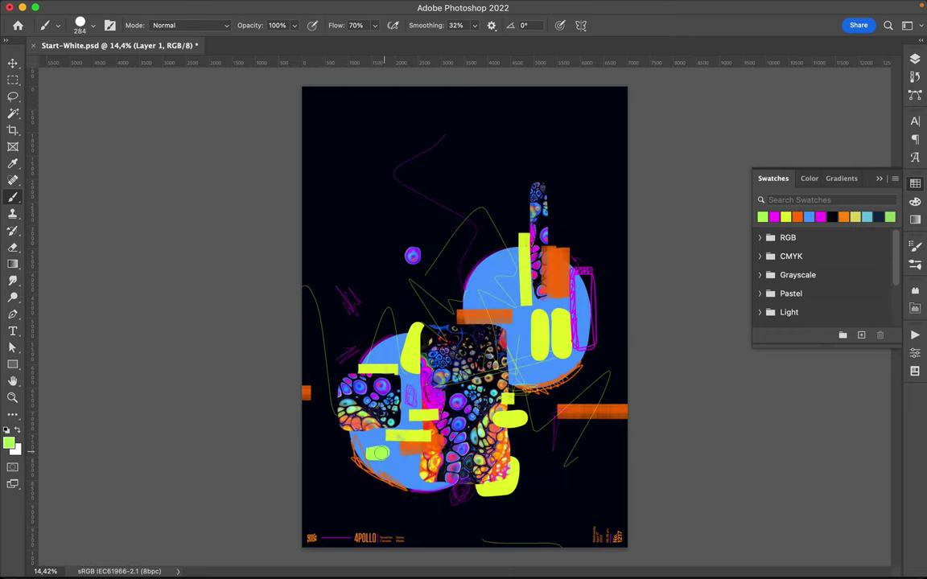
pyautogui.moveTo(537, 372); pyautogui.dragTo(550, 373)
pyautogui.click(485, 276)
pyautogui.click(383, 356)
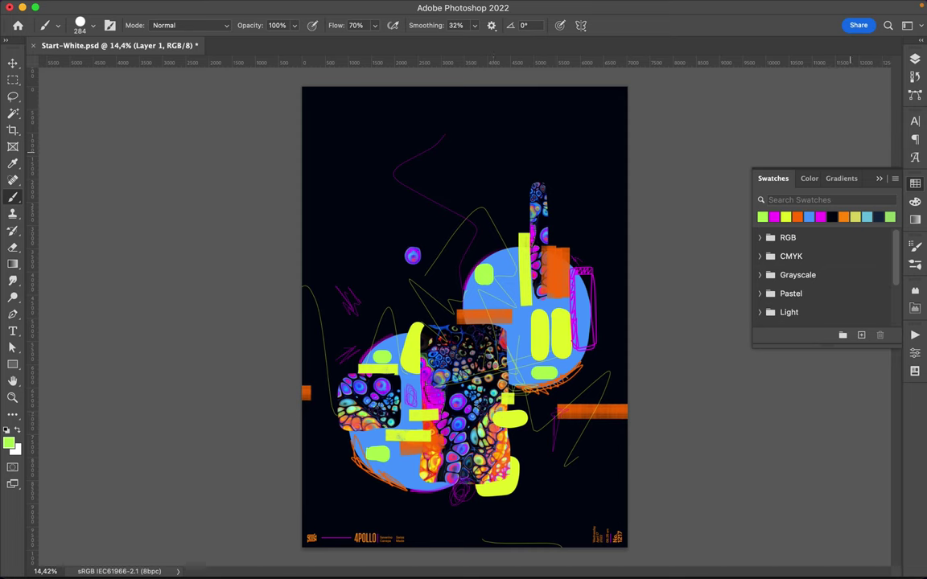
# Step: Add a new empty Layer 7 from the Layers panel and select it
pyautogui.press('F7')
pyautogui.click(828, 338)
pyautogui.click(863, 543)
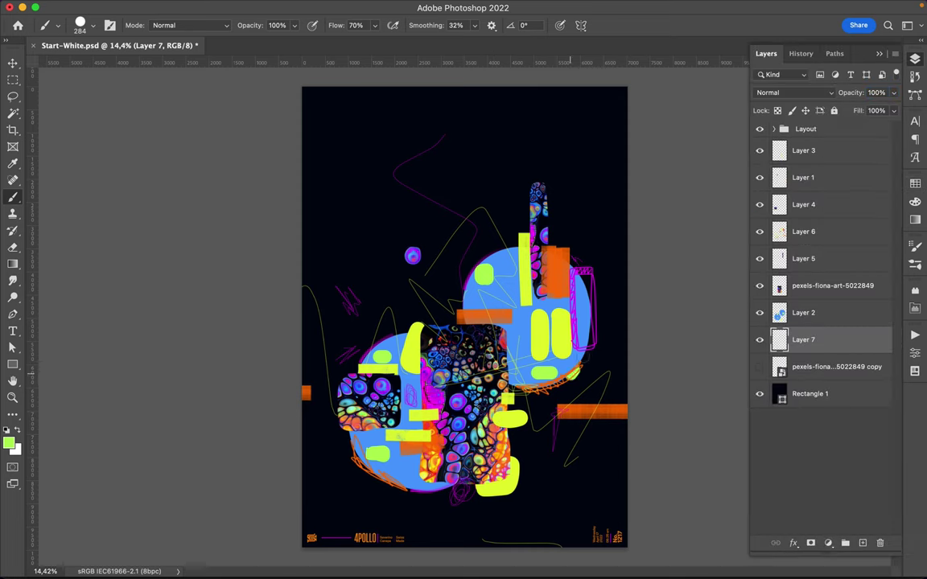
# Step: Paint green behind the right magenta outline and along the lower circle's edge
pyautogui.moveTo(585, 273); pyautogui.dragTo(599, 354)
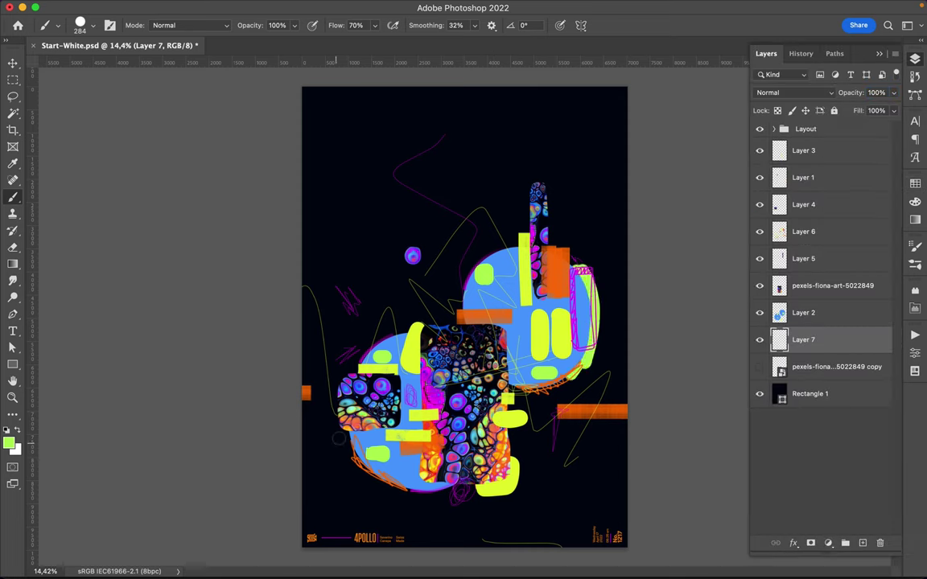
pyautogui.moveTo(339, 438); pyautogui.dragTo(424, 498)
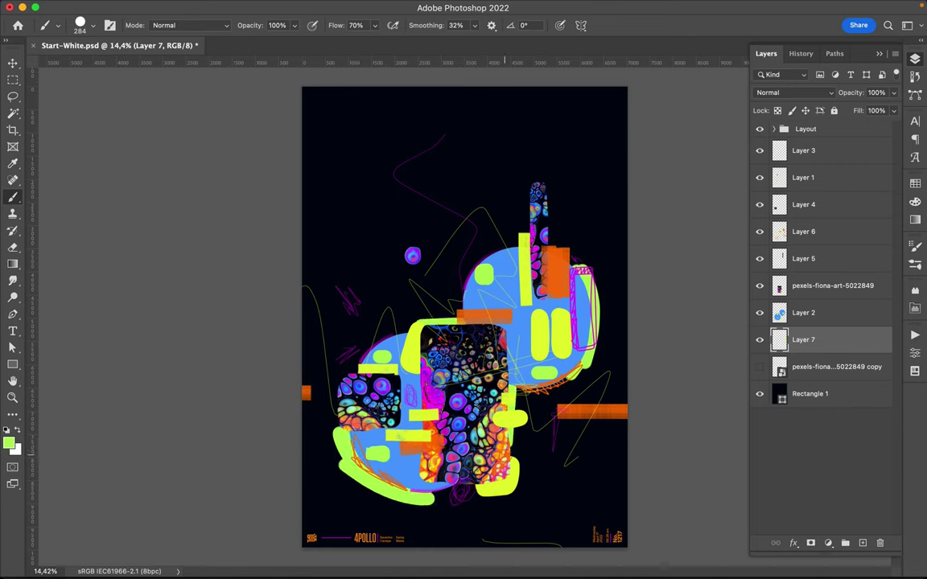
pyautogui.hotkey('ctrl', 'z')
pyautogui.hotkey('ctrl', 'z')
pyautogui.moveTo(311, 393); pyautogui.dragTo(419, 439)
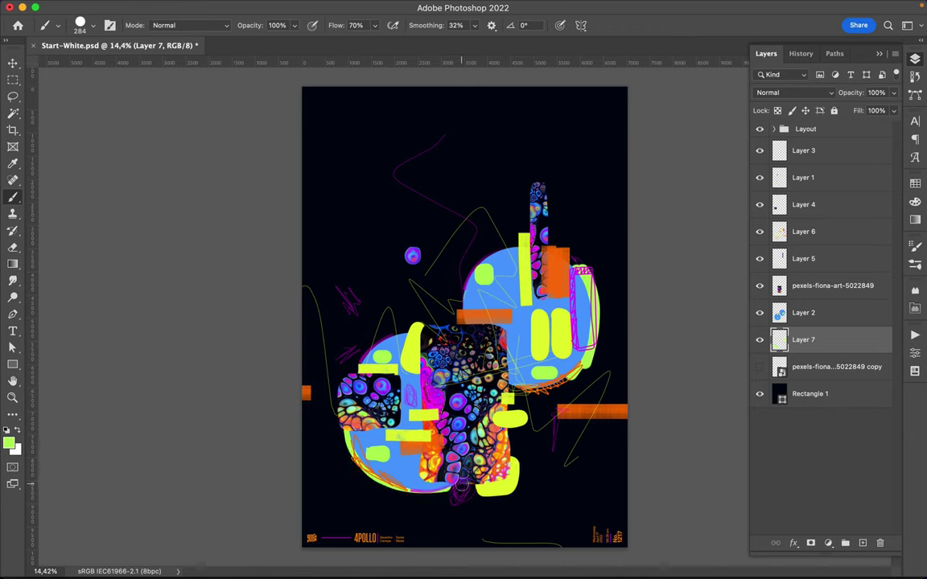
# Step: On a new Layer 8, outline the upper circle's yellow bars in green
pyautogui.click(828, 314)
pyautogui.hotkey('ctrl', 'shift', 'alt', 'n')
pyautogui.moveTo(512, 373); pyautogui.dragTo(539, 299)
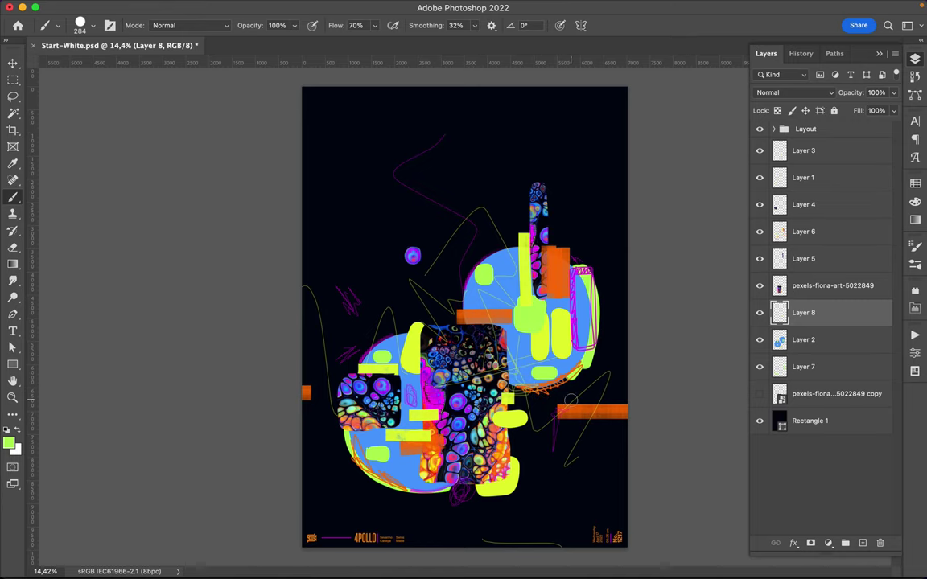
pyautogui.click(520, 310)
# Step: Save the poster
pyautogui.scroll(-2, 532, 344)
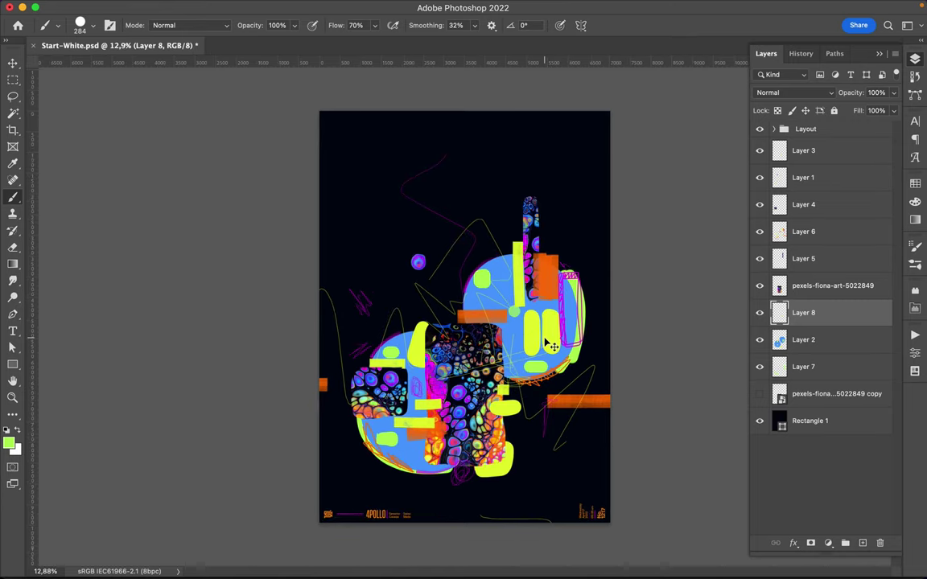
pyautogui.hotkey('ctrl', 's')
pyautogui.click(605, 7)
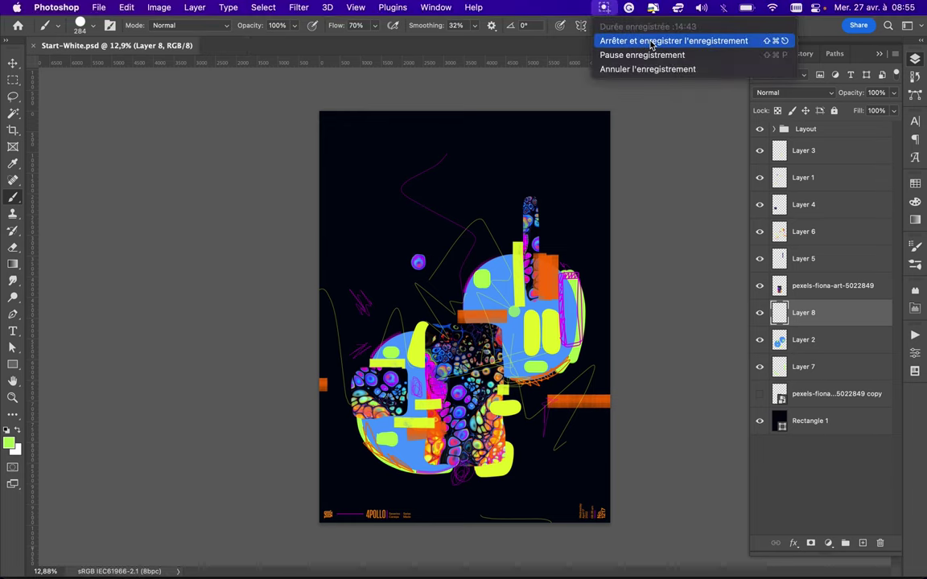
pyautogui.click(652, 37)
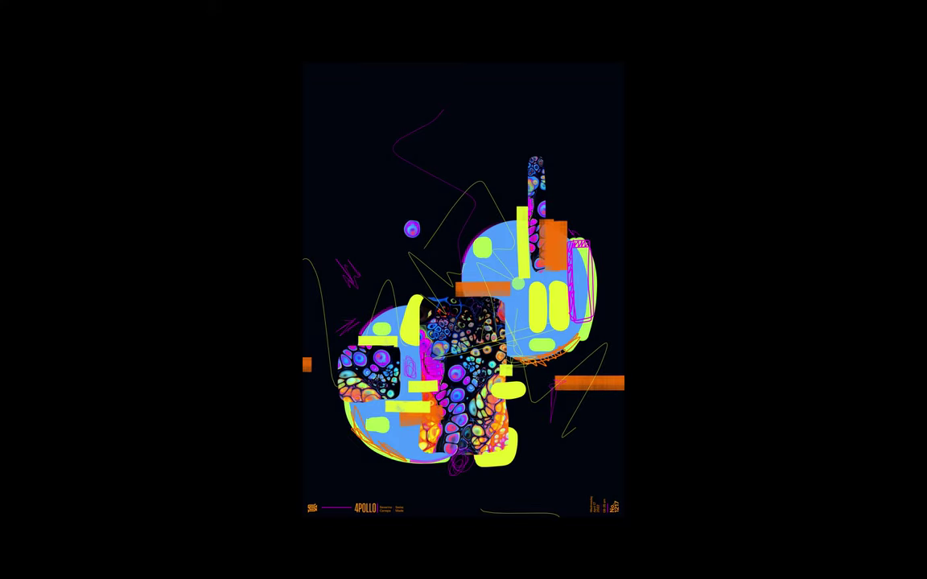